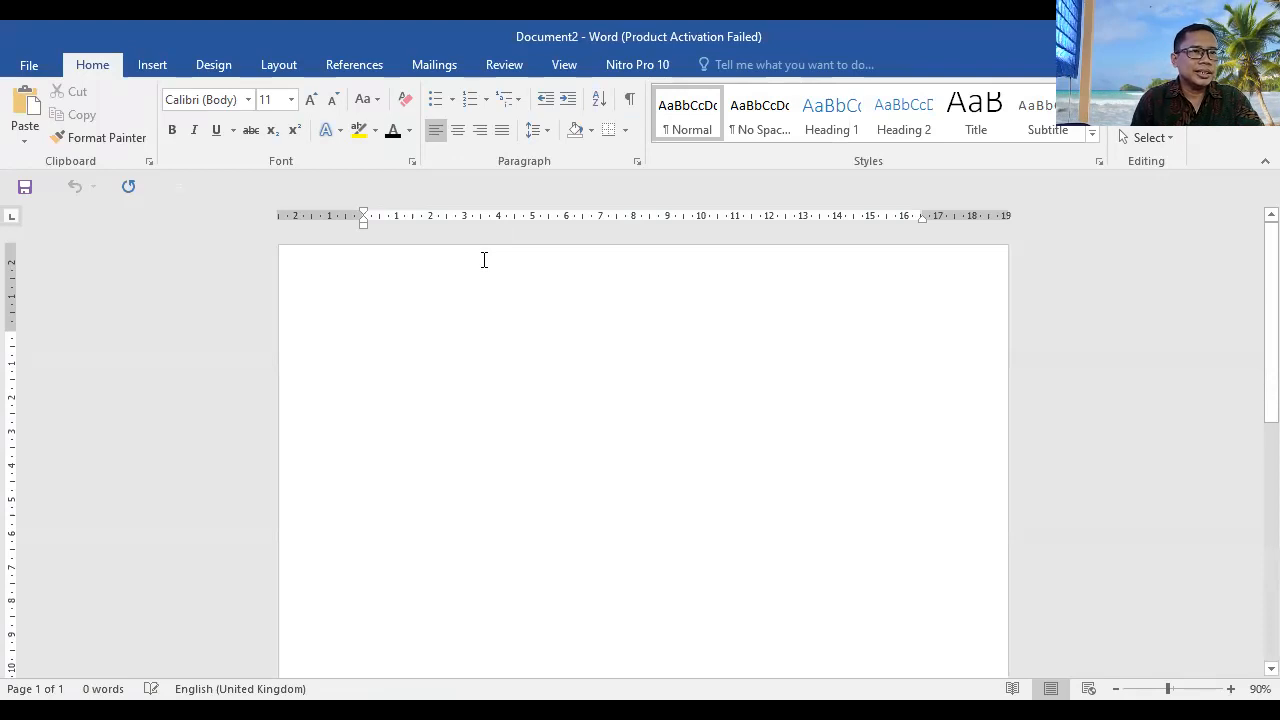
# Step: Enter the sample text "fhfhjfjdffkljkjl" at the start of the blank document
pyautogui.write('fhfhjfjdffkljkjl')
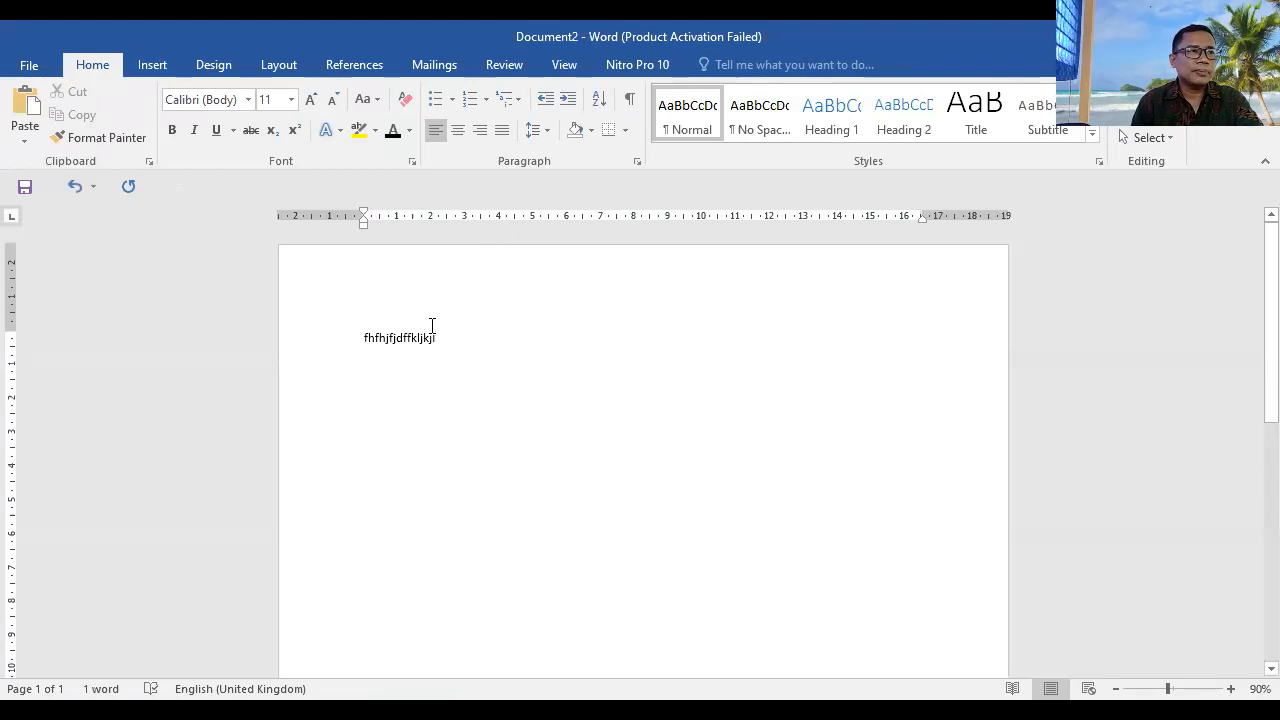
# Step: Examine the custom margin, paper size and layout settings in Page Setup without changing them
pyautogui.click(278, 64)
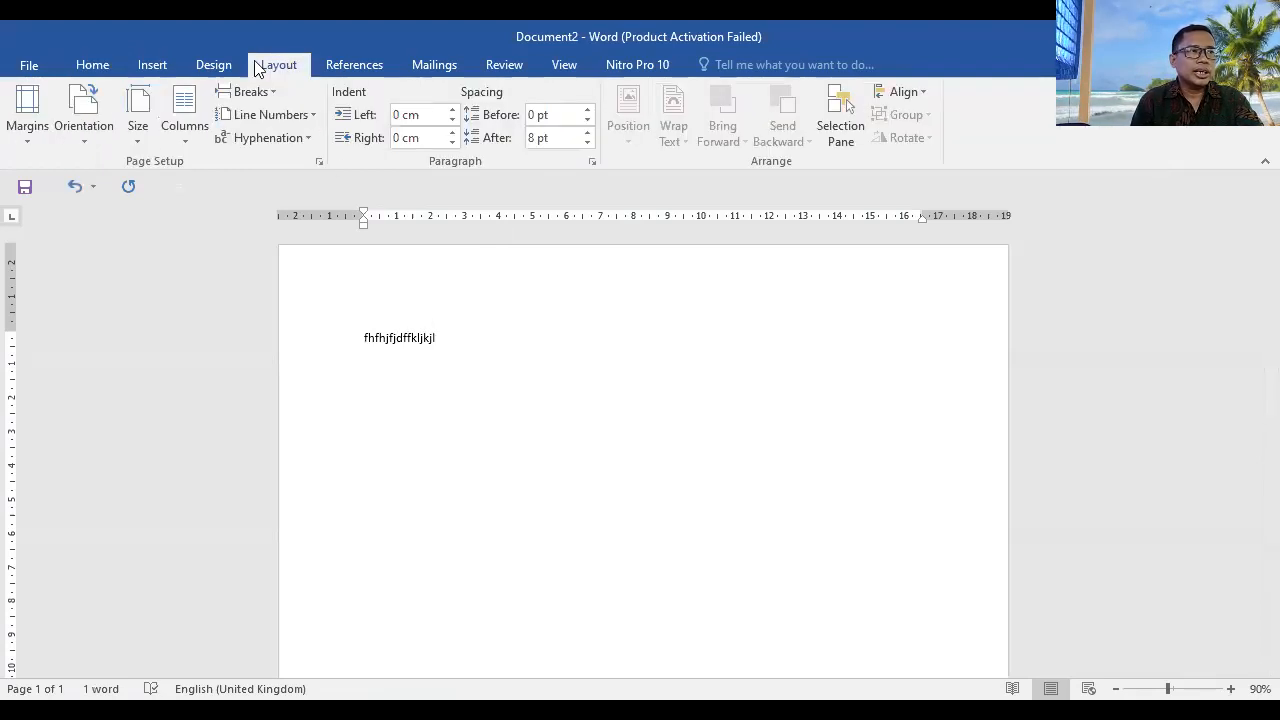
pyautogui.click(26, 140)
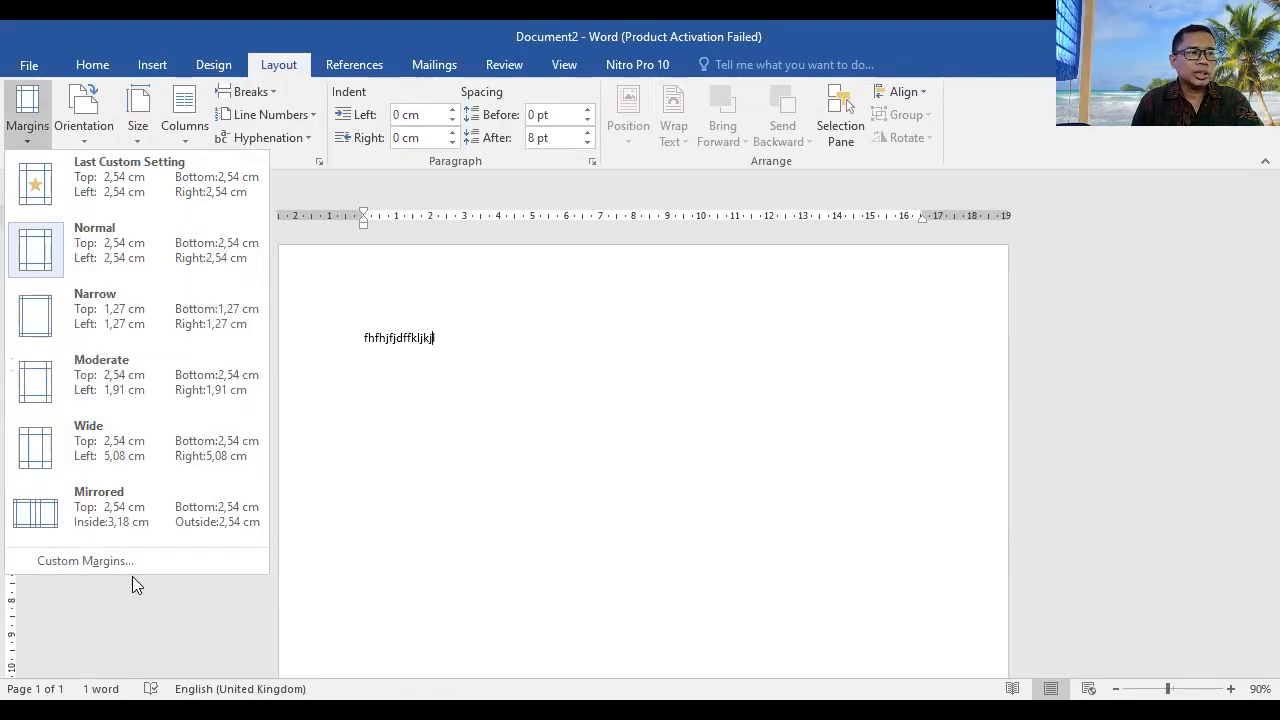
pyautogui.click(85, 561)
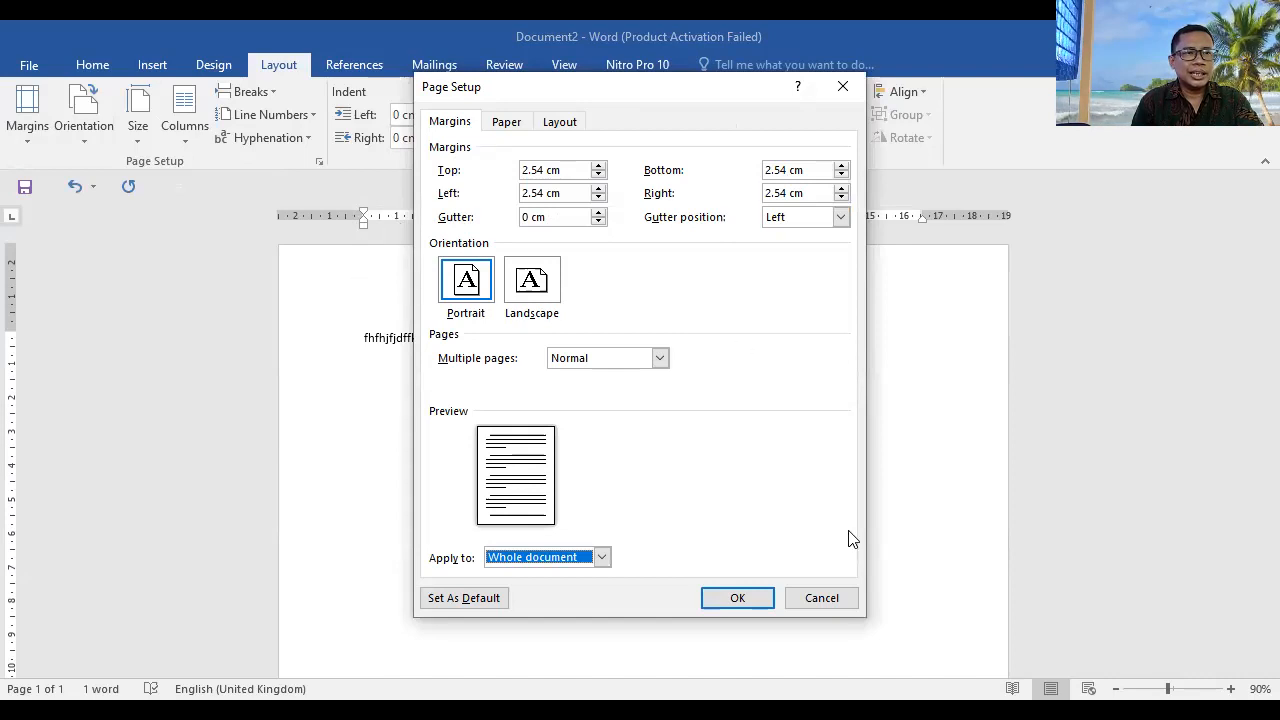
pyautogui.click(821, 598)
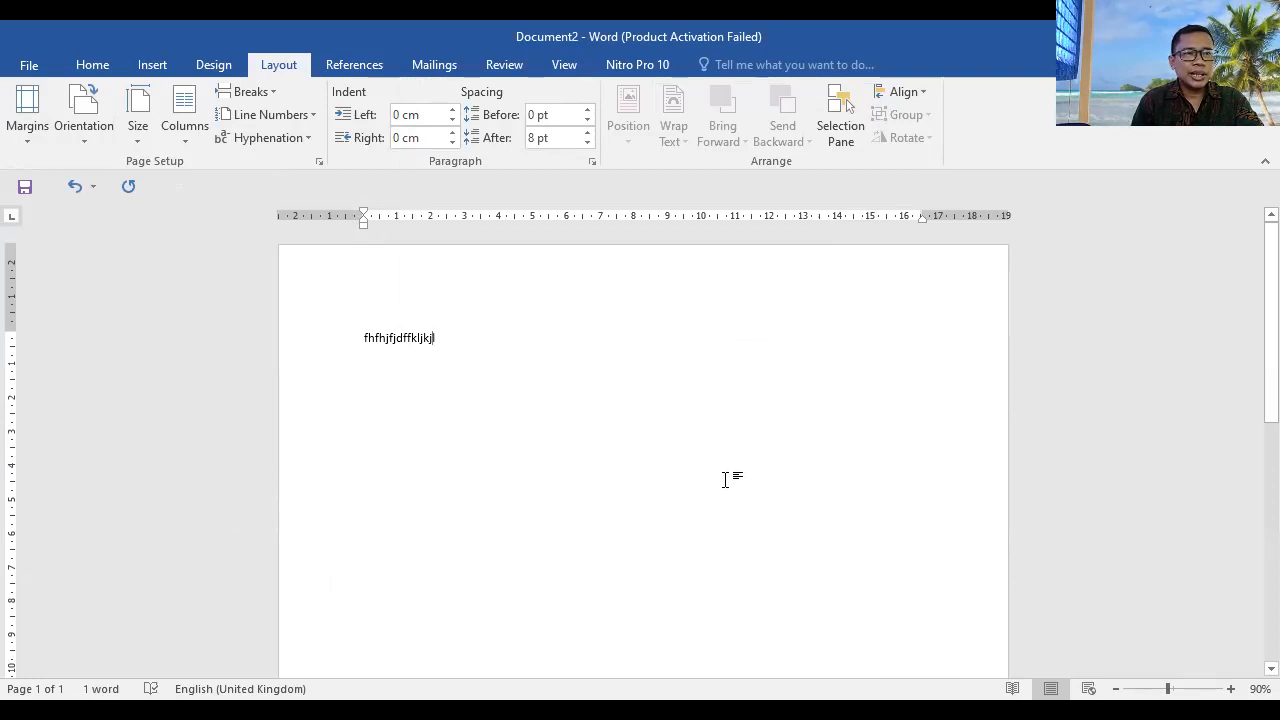
pyautogui.scroll(-10, 726, 480)
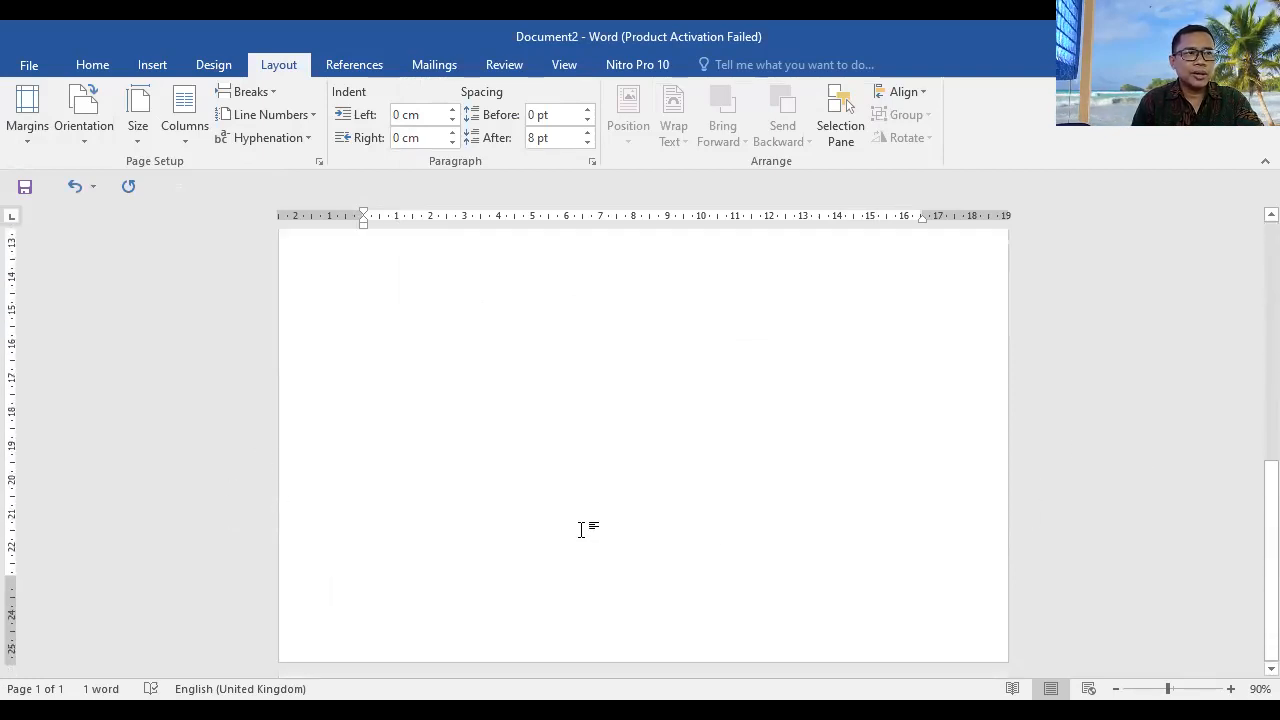
pyautogui.click(25, 147)
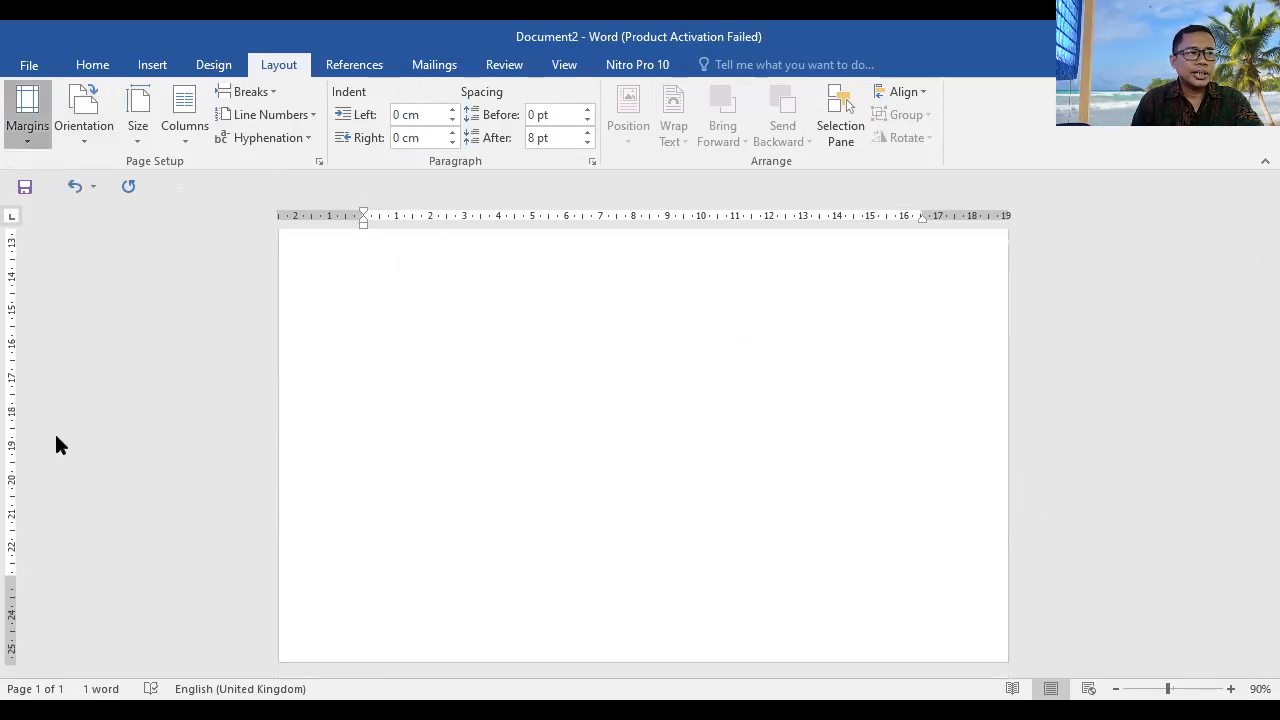
pyautogui.click(68, 560)
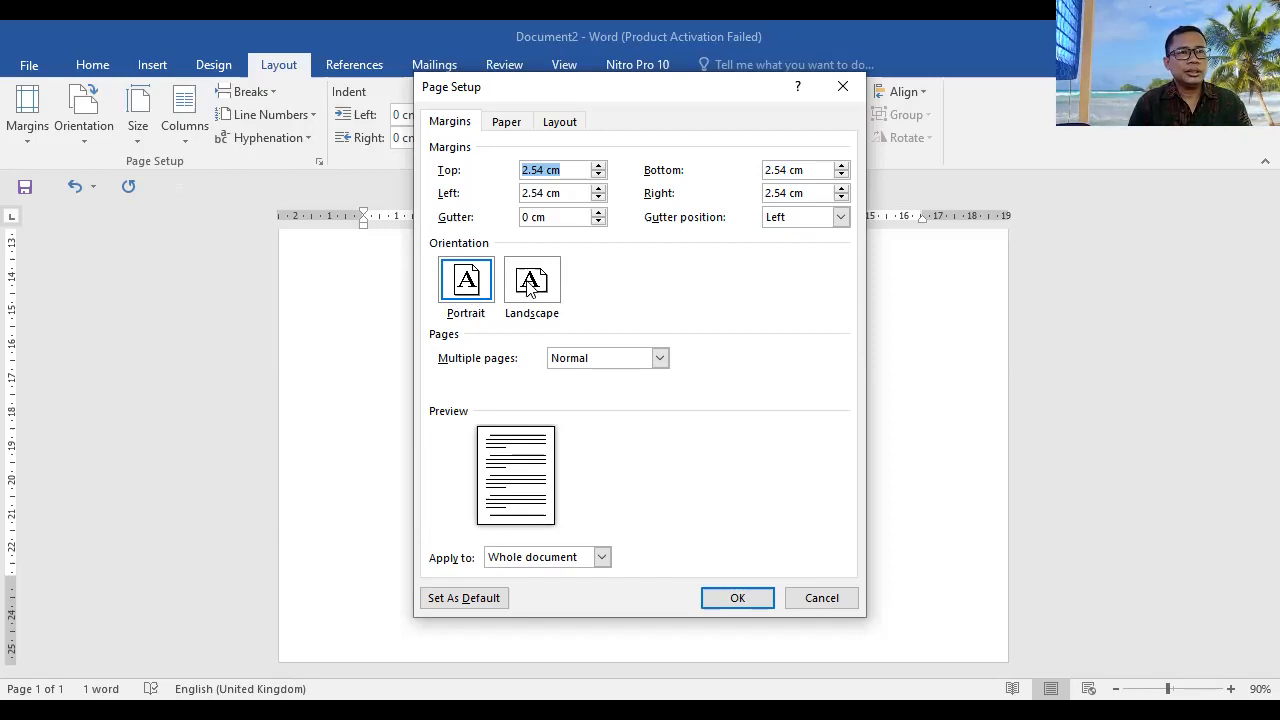
pyautogui.click(506, 121)
pyautogui.click(565, 172)
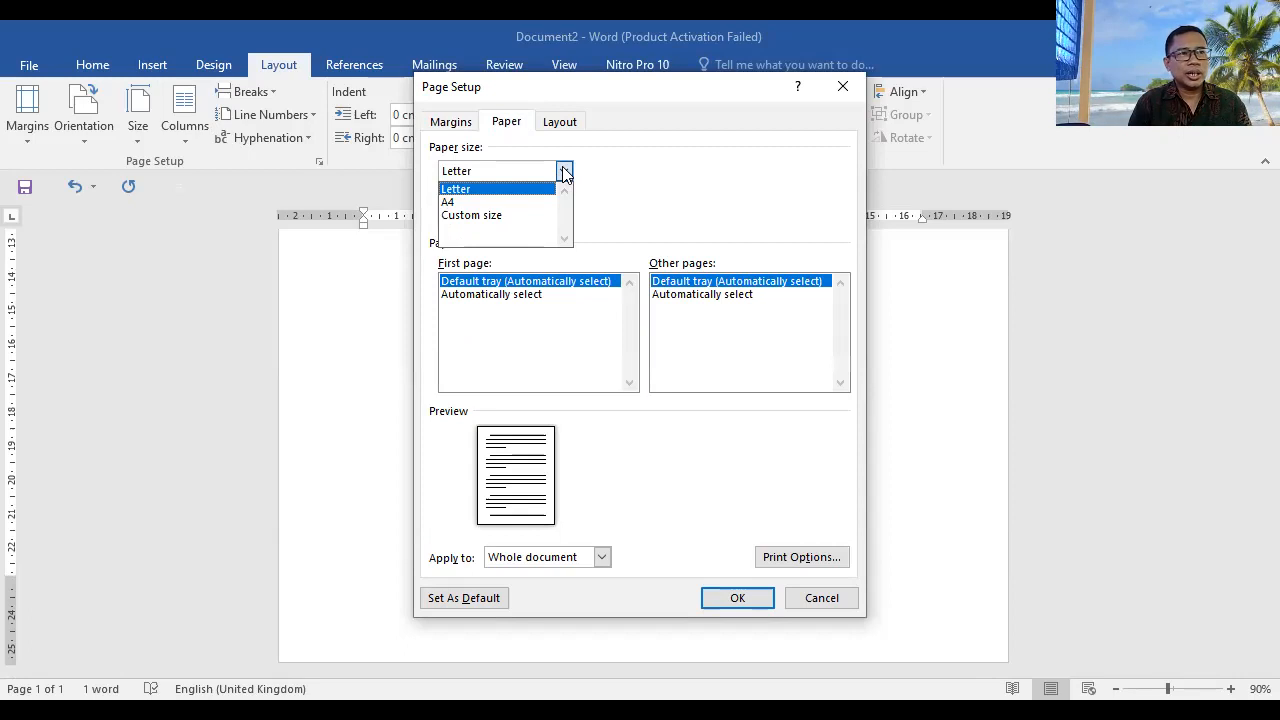
pyautogui.click(594, 154)
pyautogui.click(560, 121)
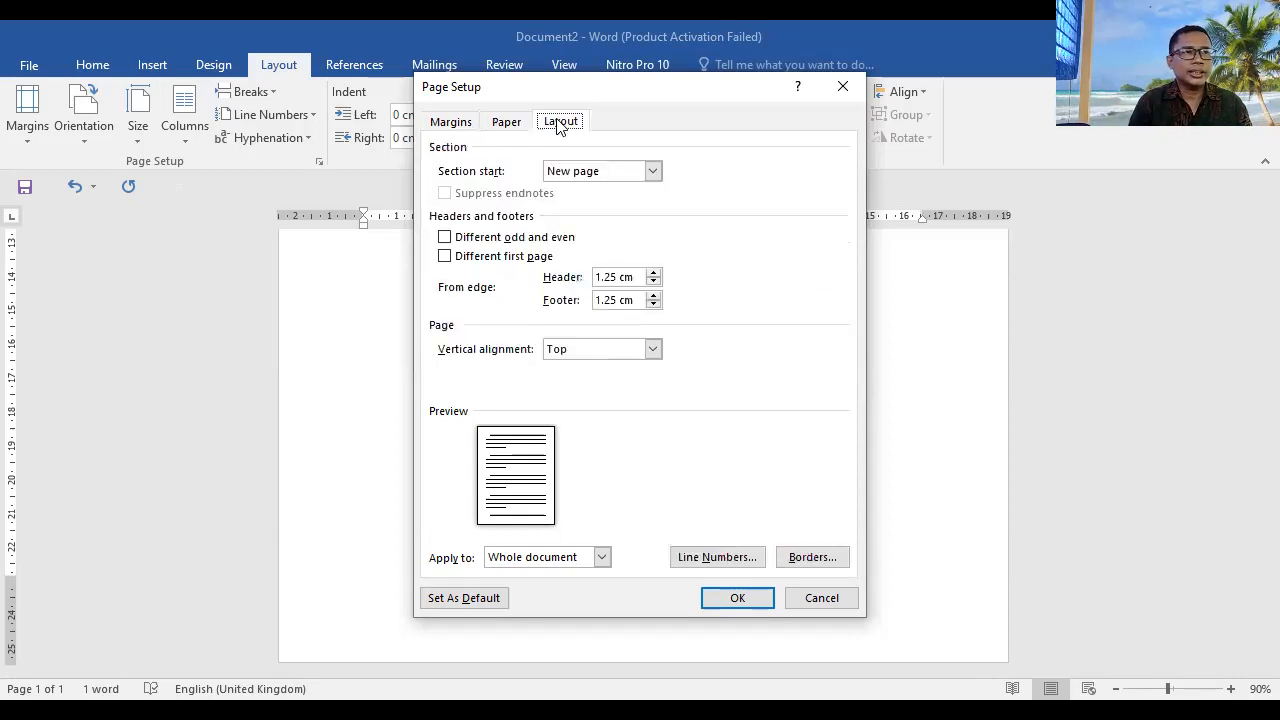
pyautogui.click(856, 86)
# Step: Replace the sample text with the copied paragraph about global phone sales and select the whole document
pyautogui.scroll(3, 634, 412)
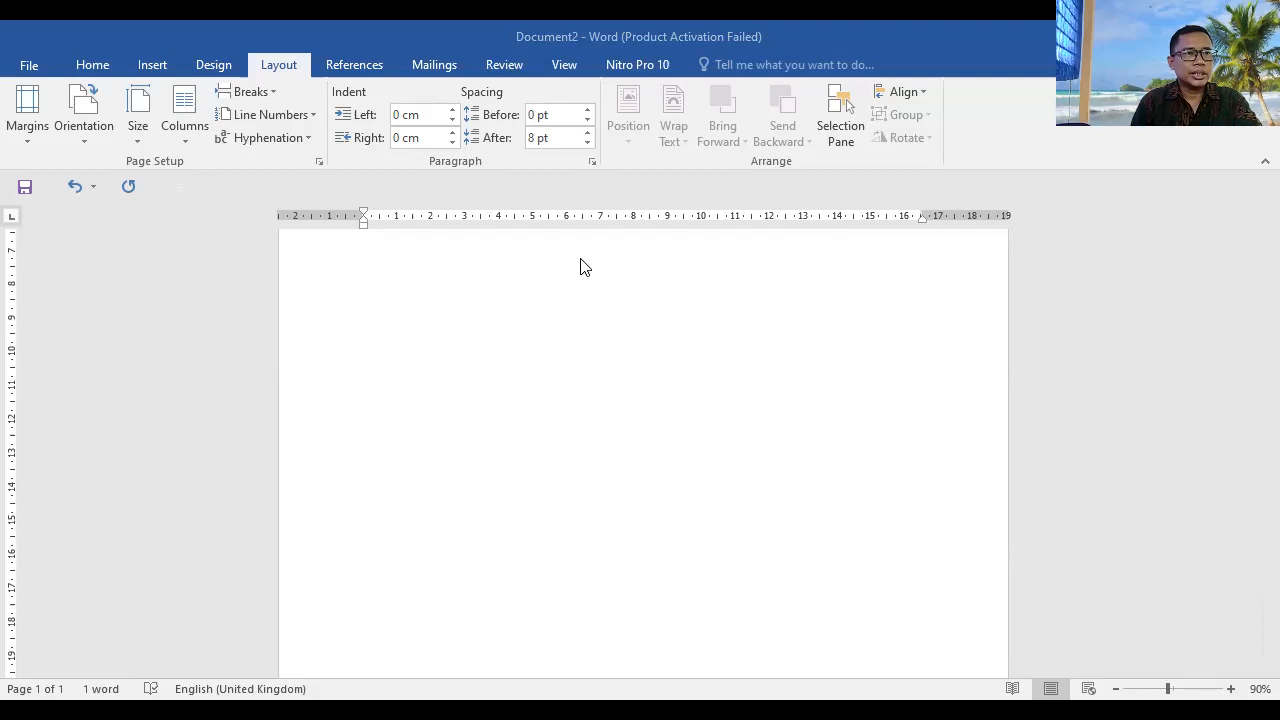
pyautogui.scroll(3, 549, 323)
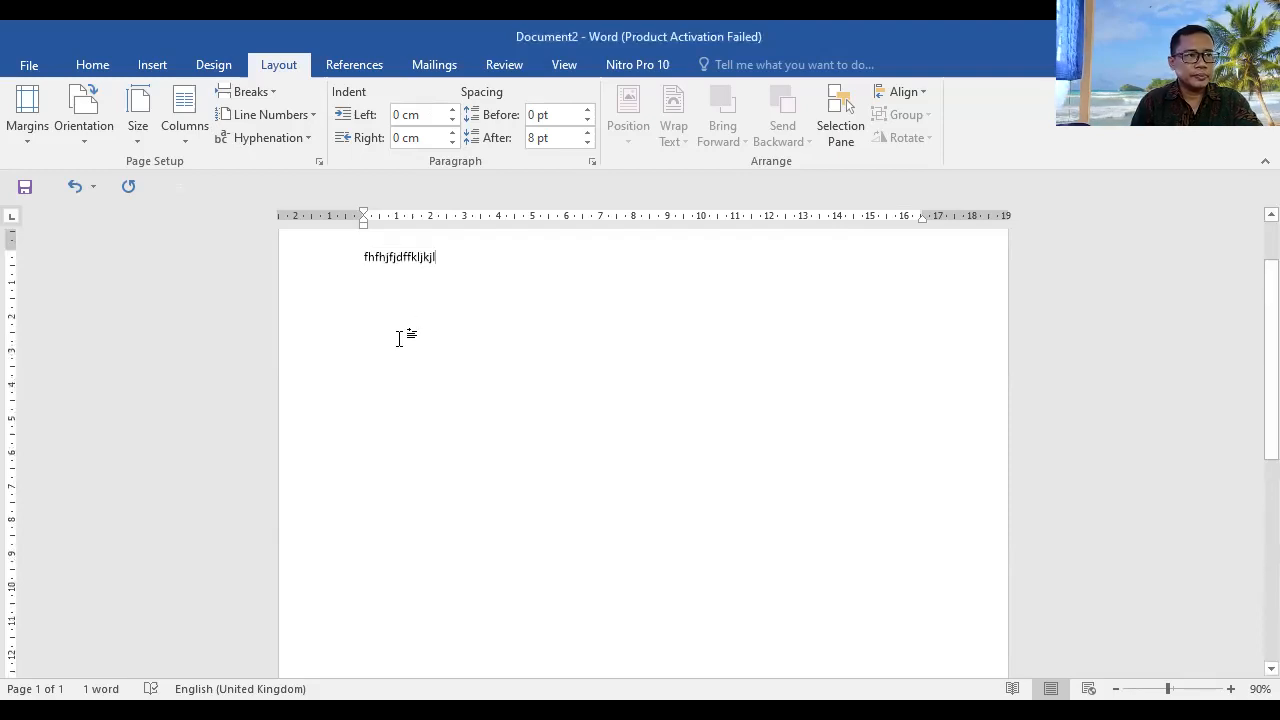
pyautogui.scroll(2, 434, 326)
pyautogui.moveTo(441, 340); pyautogui.dragTo(360, 342)
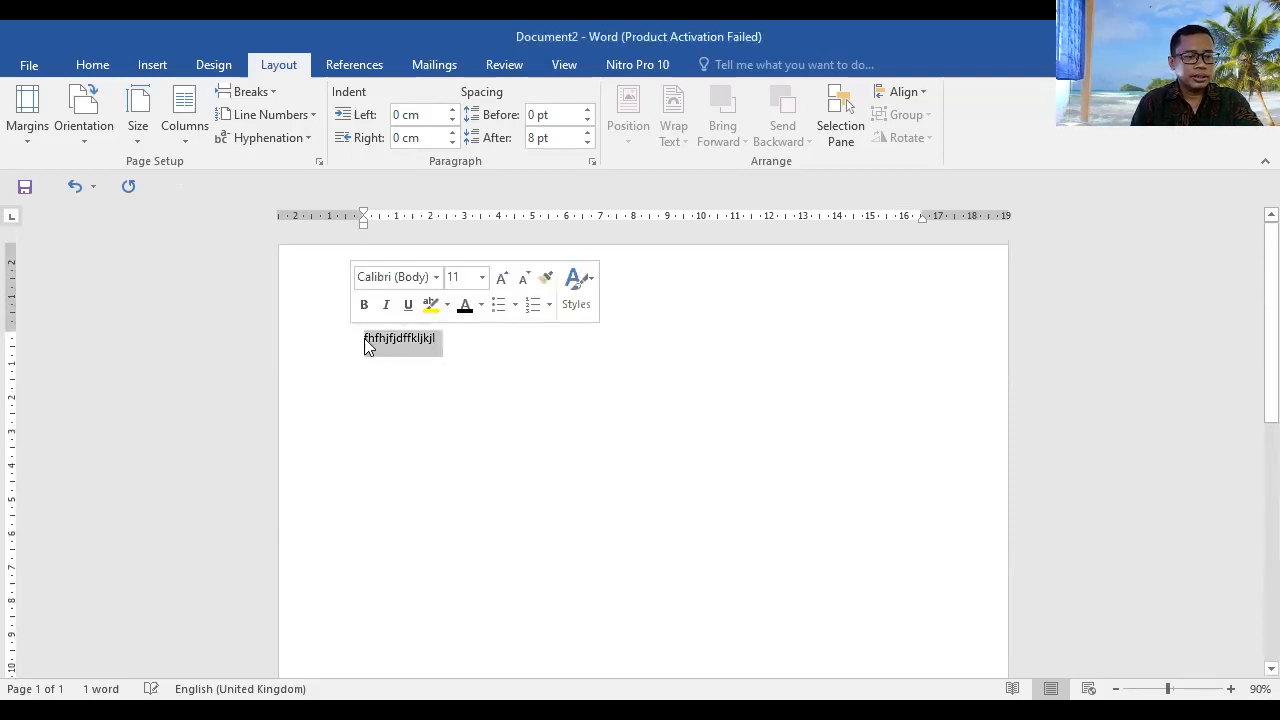
pyautogui.write('Penjualan ponsel global di tahun 2020 telah diperkirakan akan mengalami penurunan. Tapi Samsung tetap akan menguasai pangsa pasar ponsel global.')
pyautogui.hotkey('ctrl', 'a')
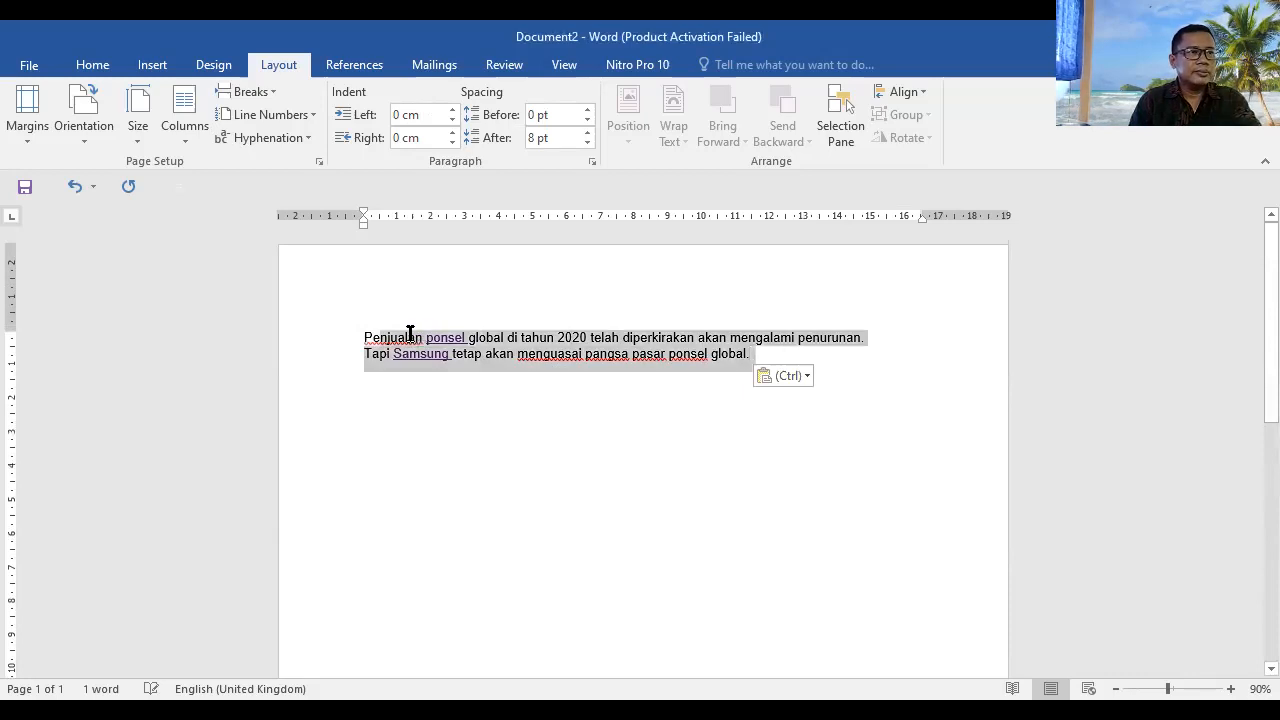
# Step: Set the selected paragraph's font to Times New Roman
pyautogui.click(92, 64)
pyautogui.click(230, 100)
pyautogui.write('Times New Roman')
pyautogui.press('Return')
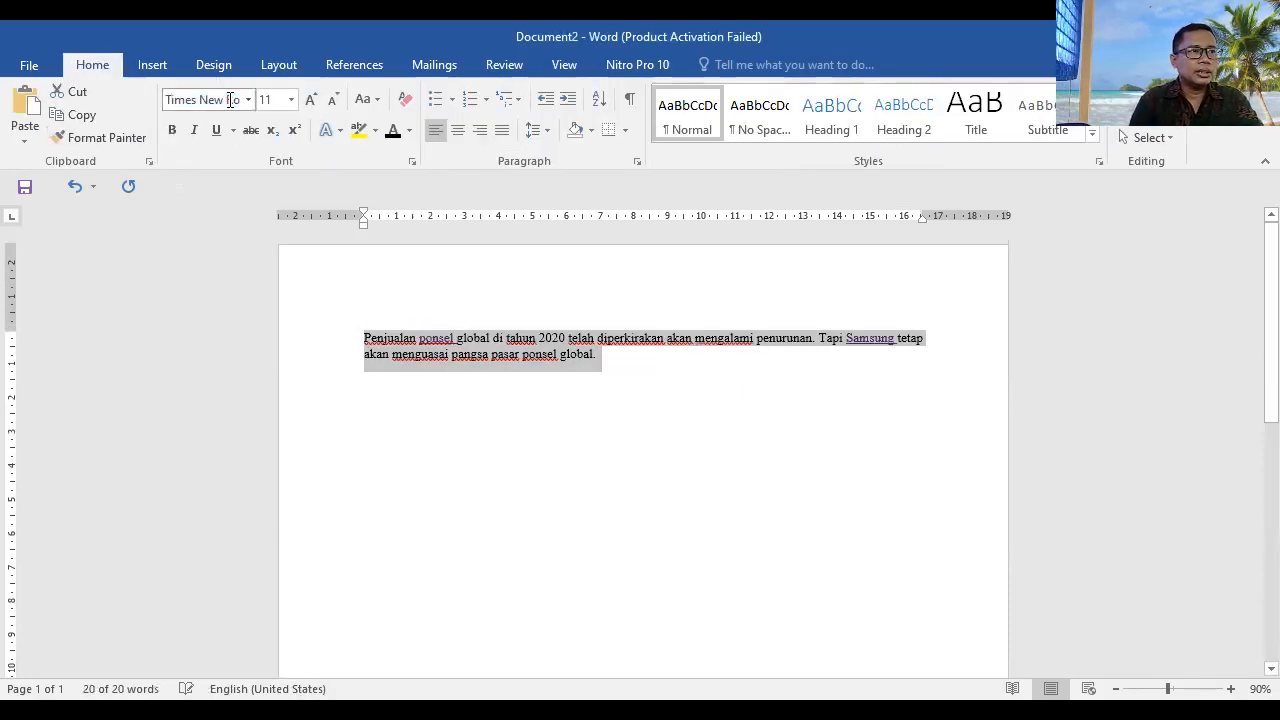
# Step: Format the selected paragraph in 12 pt Tahoma with 1.5 line spacing
pyautogui.click(247, 101)
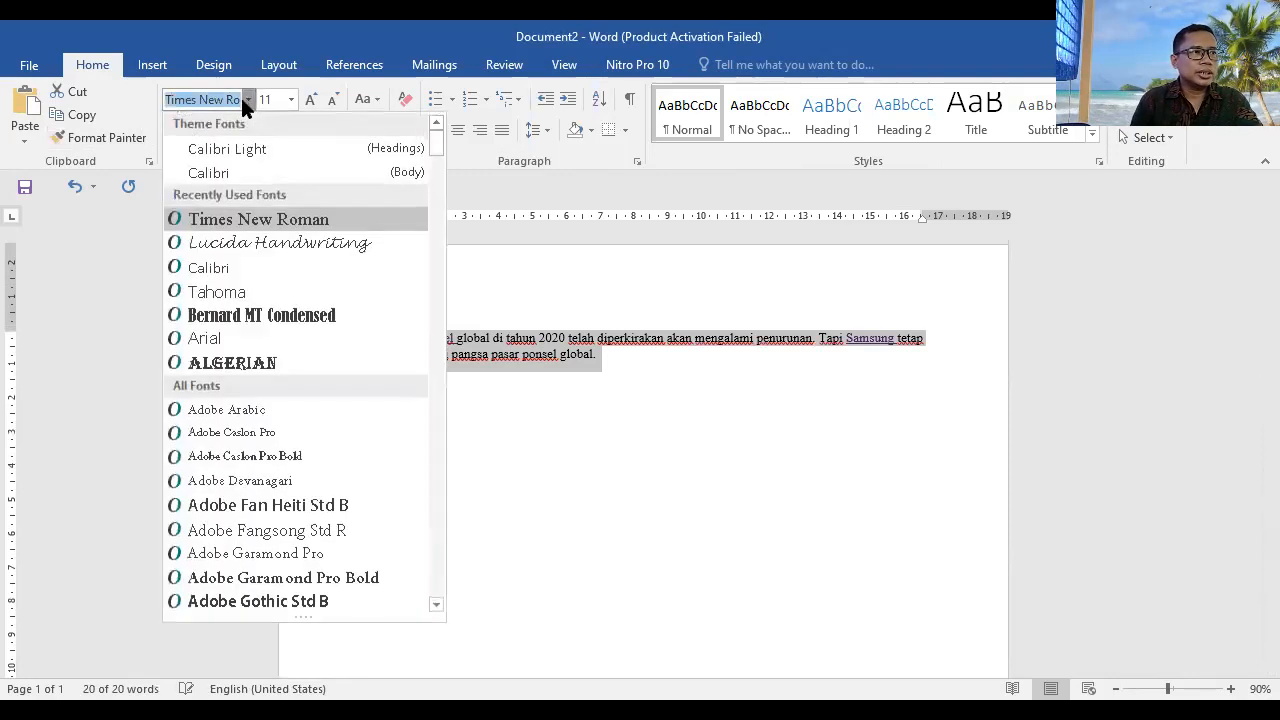
pyautogui.click(214, 291)
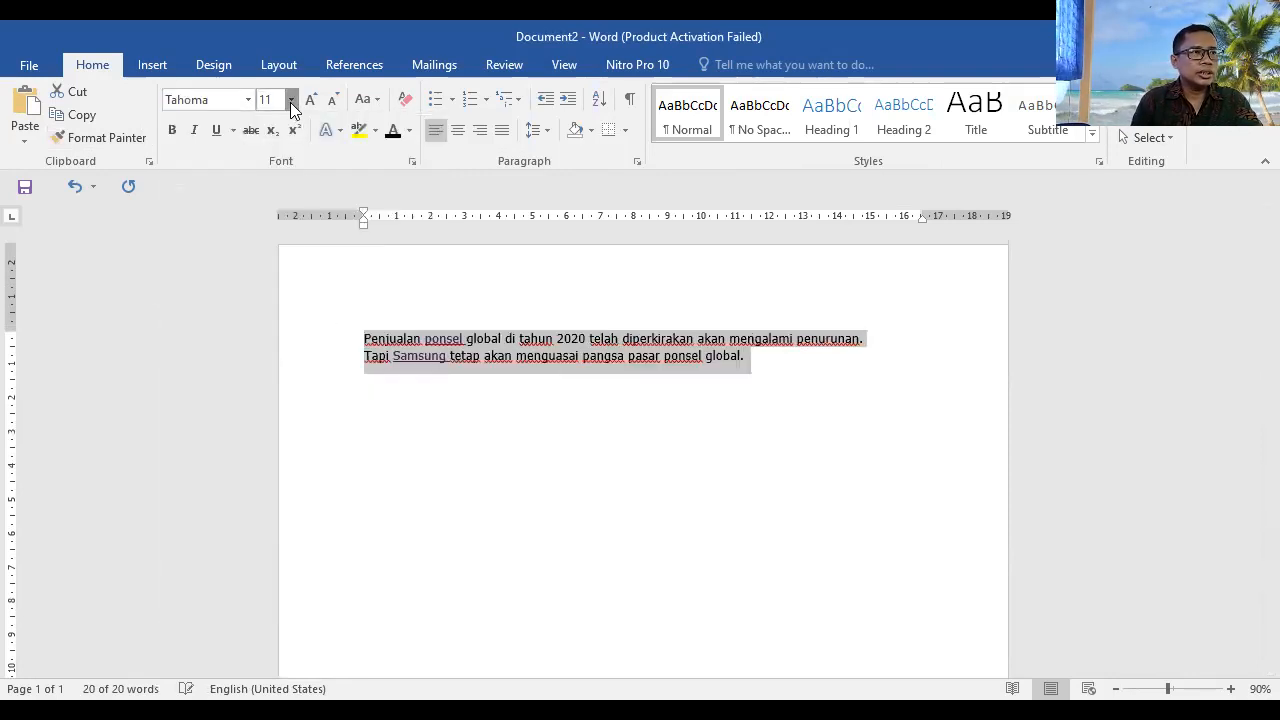
pyautogui.click(291, 103)
pyautogui.click(268, 197)
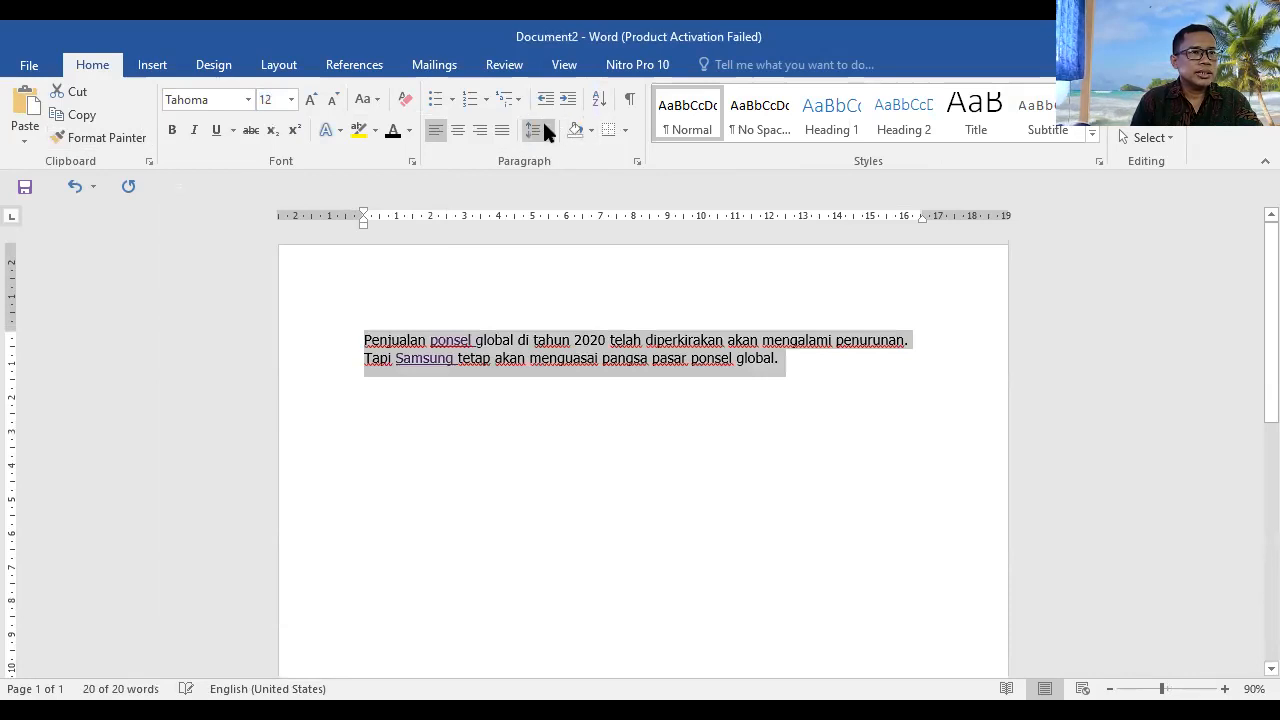
pyautogui.click(546, 131)
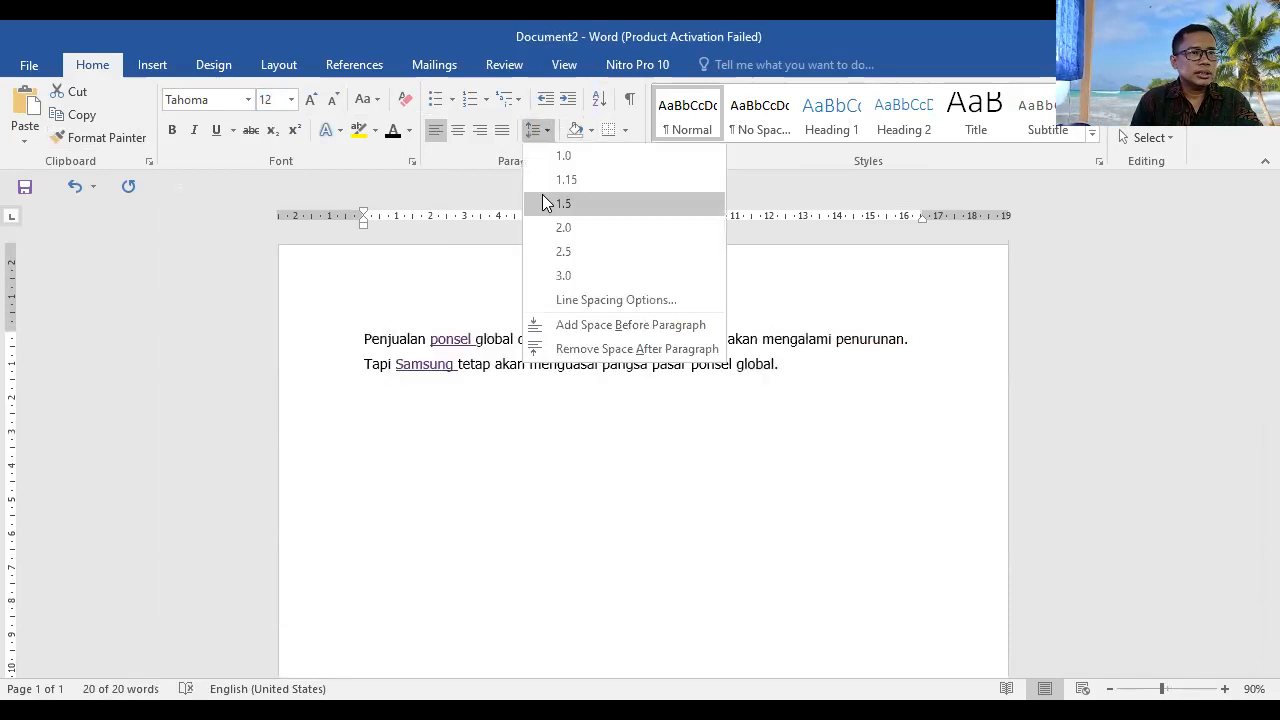
pyautogui.click(542, 196)
# Step: Make all of the paragraph's text black and clear its underlining, including on the linked words
pyautogui.click(396, 130)
pyautogui.click(216, 131)
pyautogui.click(216, 131)
pyautogui.click(847, 401)
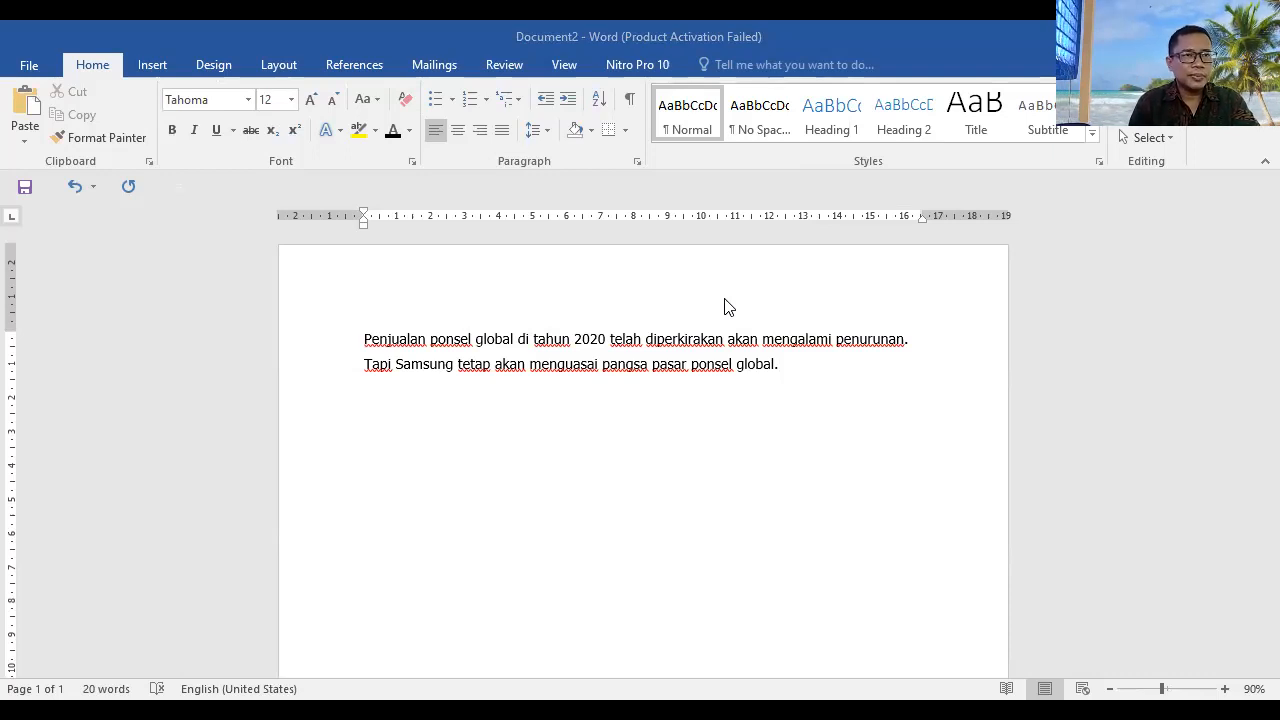
# Step: Apply a Dropped drop cap to the phone sales paragraph, and undo it
pyautogui.tripleClick(480, 337)
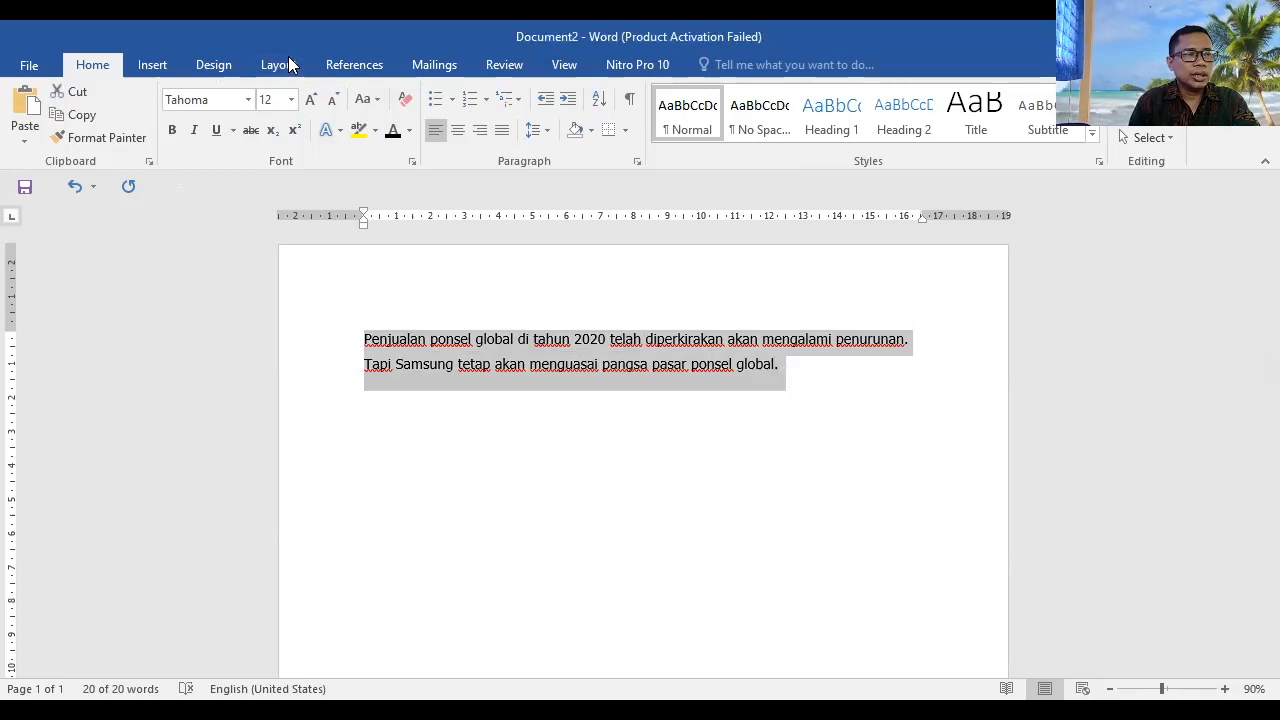
pyautogui.click(155, 68)
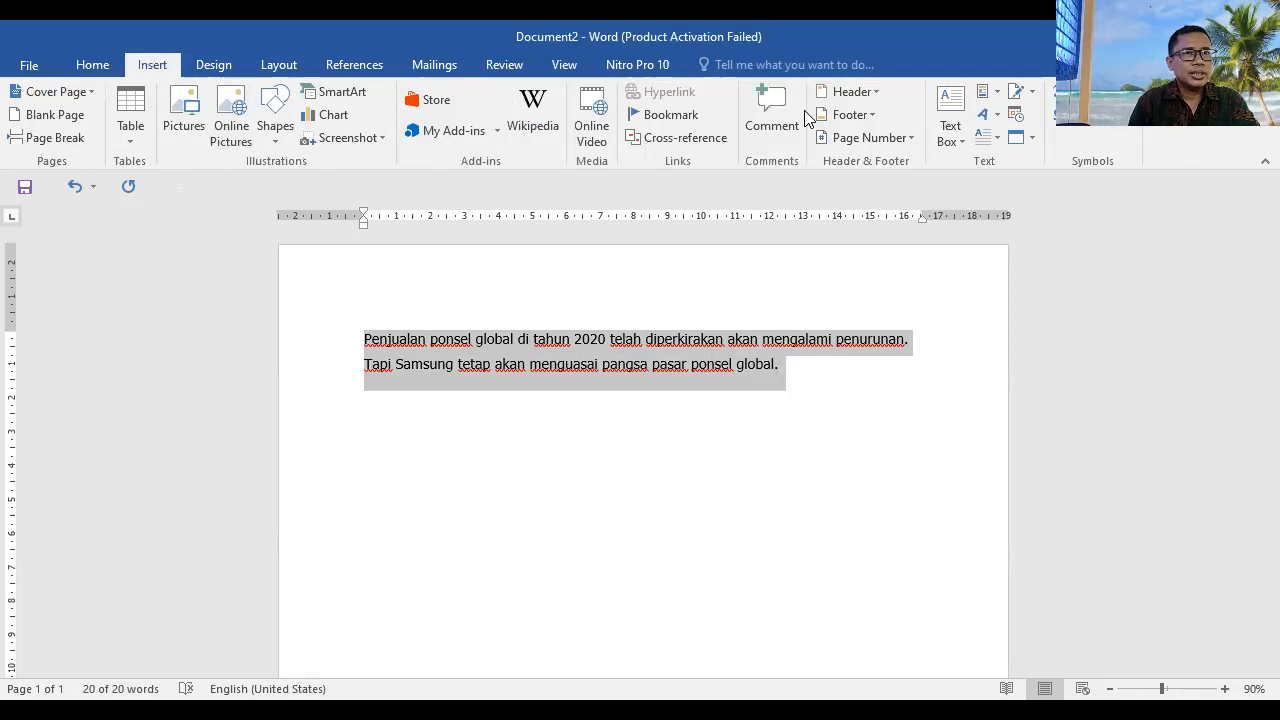
pyautogui.click(997, 140)
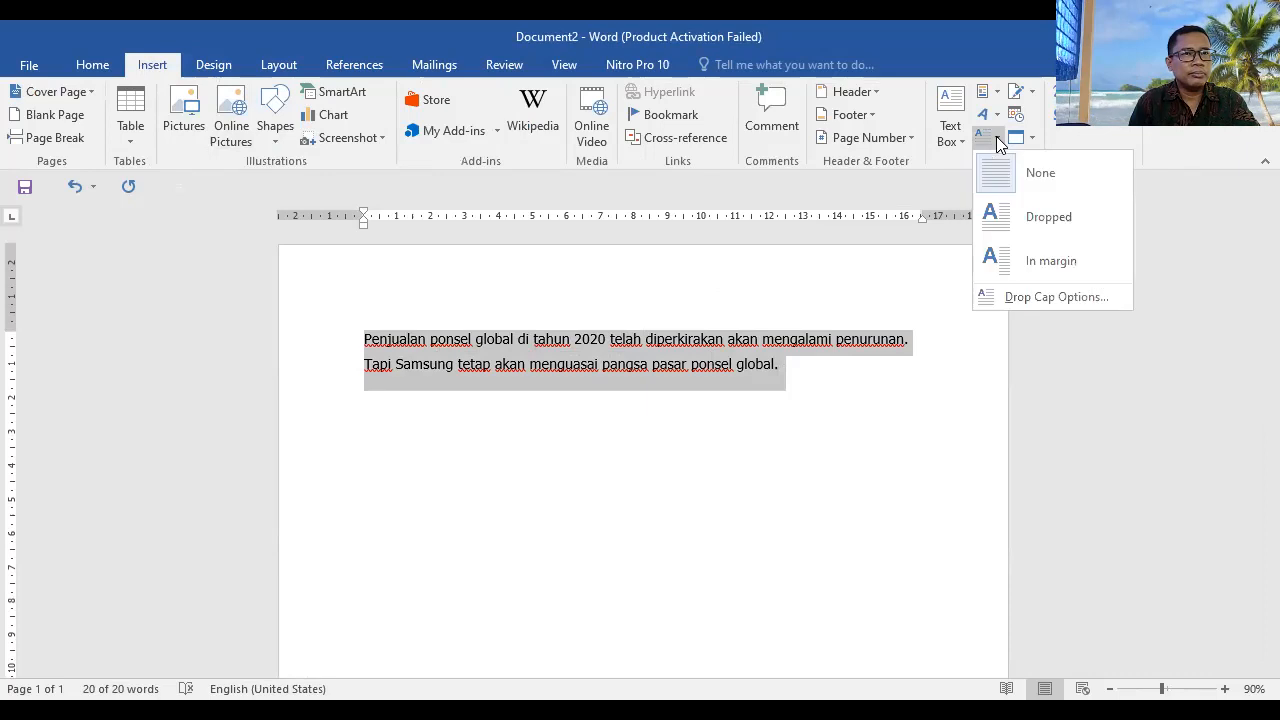
pyautogui.click(1018, 219)
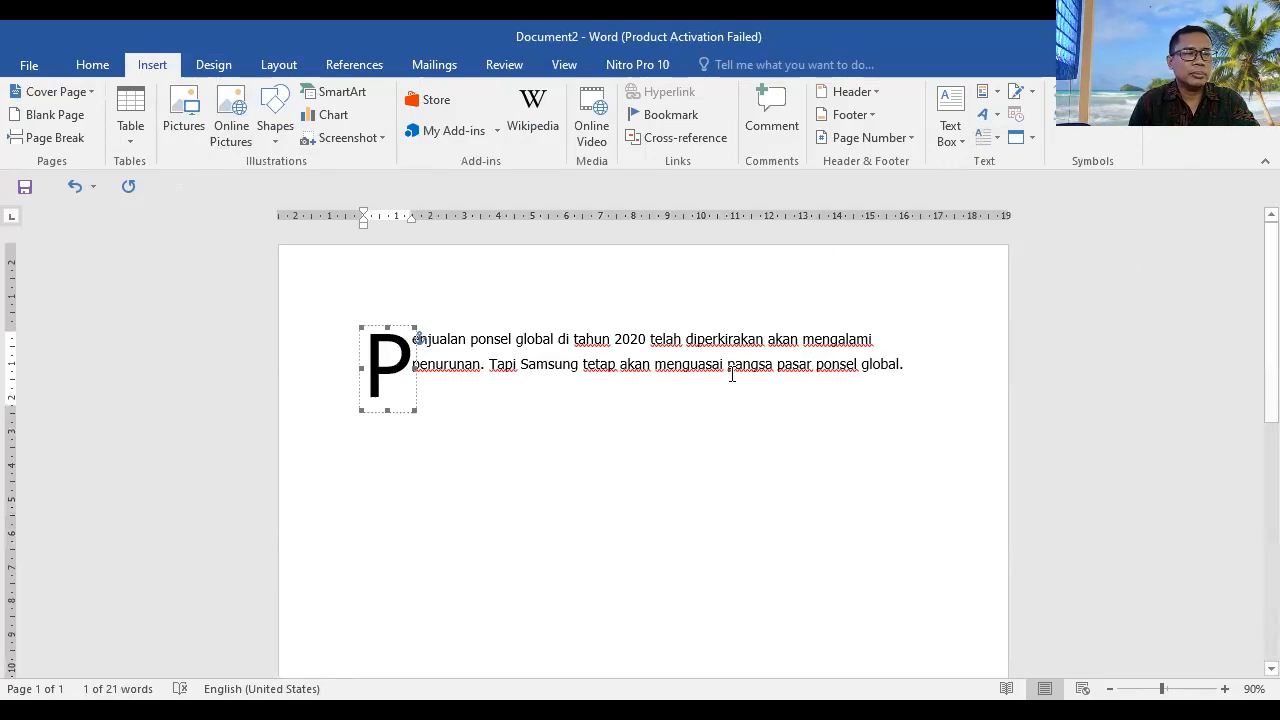
pyautogui.click(786, 298)
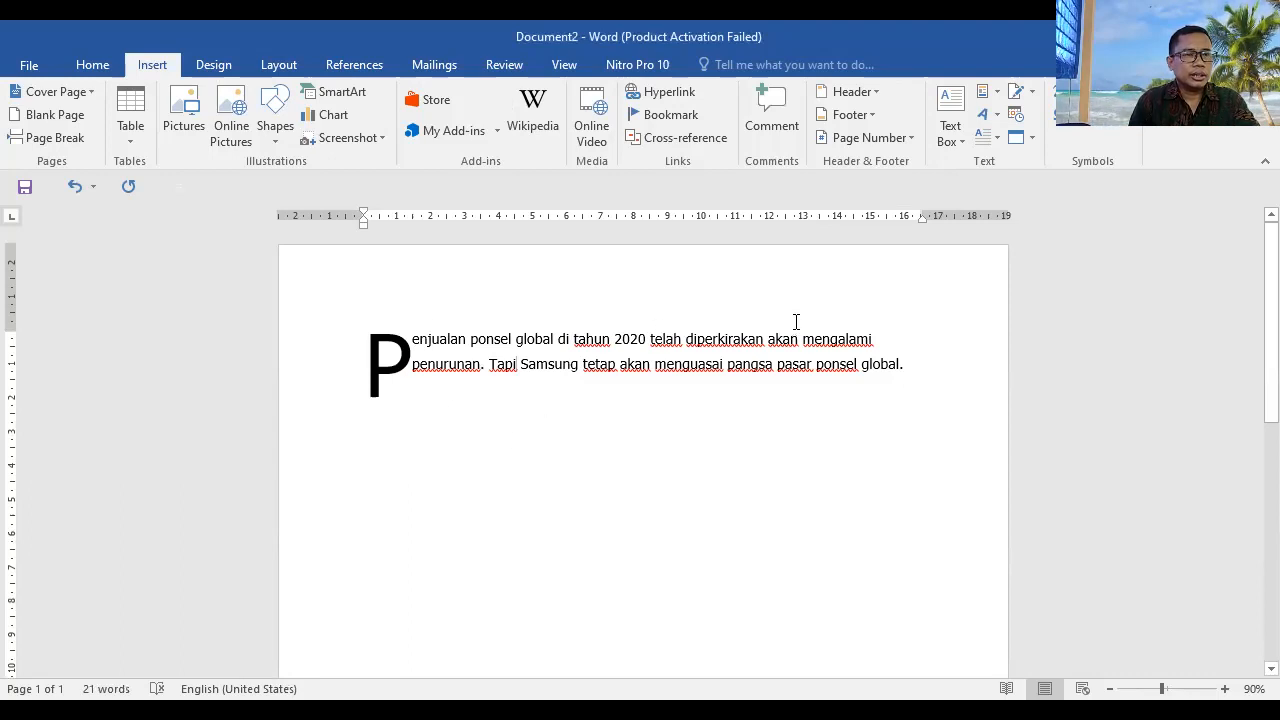
pyautogui.hotkey('ctrl', 'z')
# Step: Underline the whole paragraph and insert three blank lines above it
pyautogui.hotkey('ctrl', 'u')
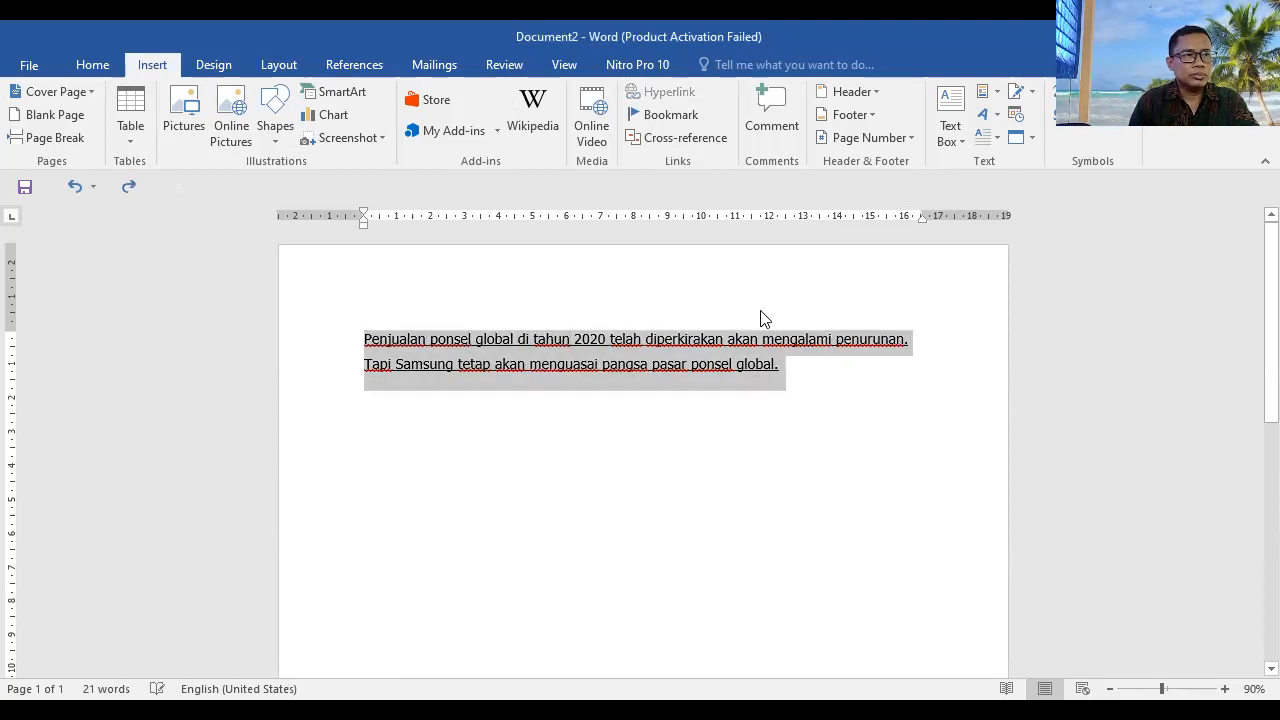
pyautogui.click(355, 349)
pyautogui.press('Return')
pyautogui.press('Return')
pyautogui.press('Return')
pyautogui.press('Return')
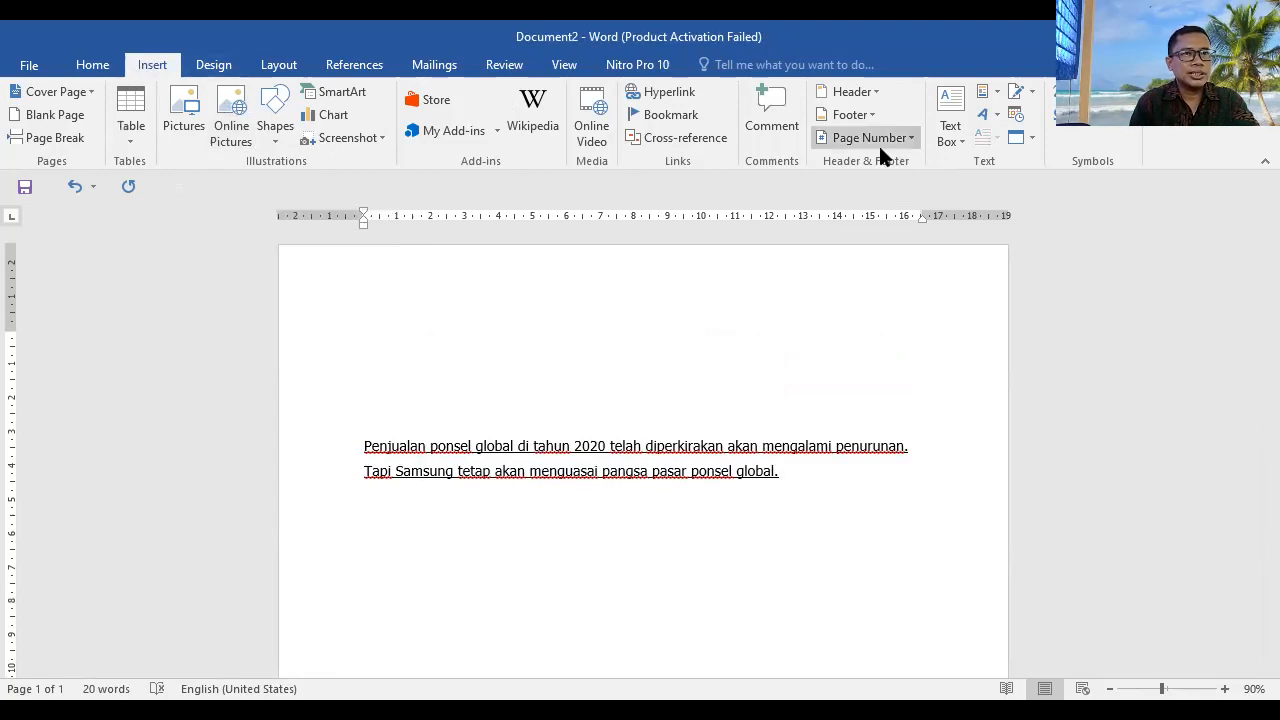
# Step: Insert gold-outlined yellow WordArt above the paragraph with the text "PENJUALAN PONSEL"
pyautogui.click(998, 114)
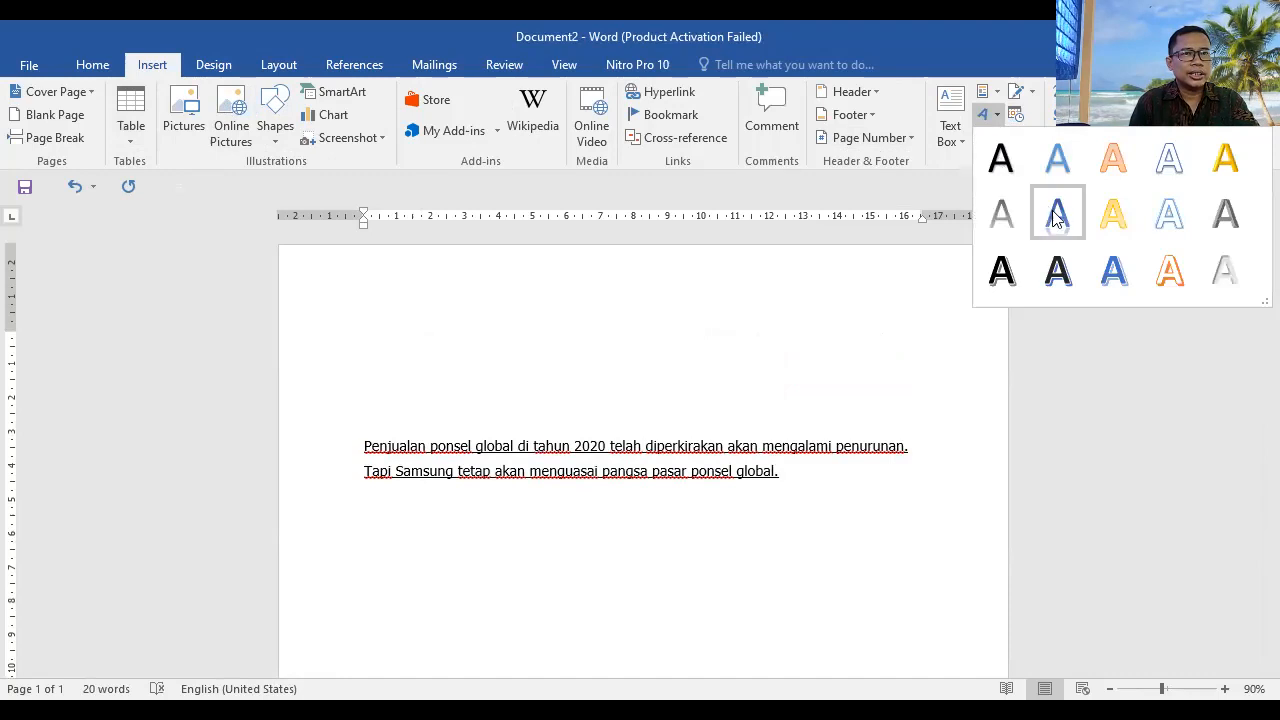
pyautogui.click(1112, 220)
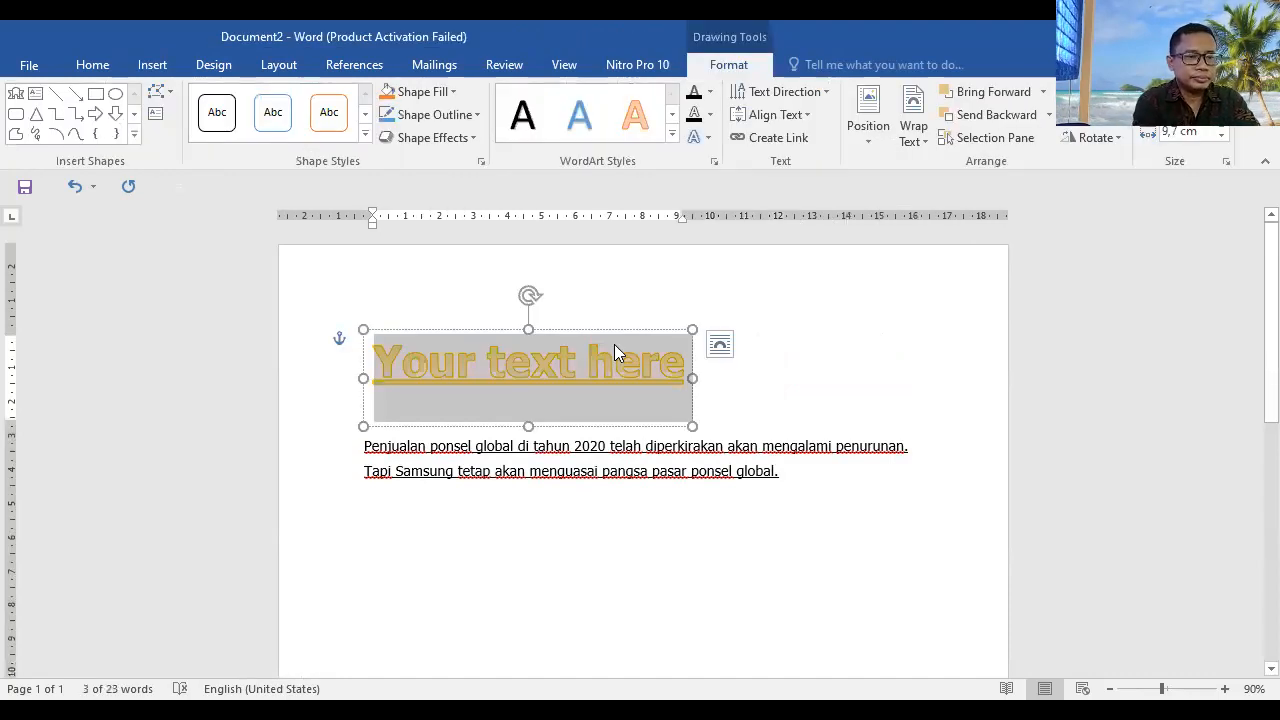
pyautogui.write('pen')
pyautogui.press('BackSpace')
pyautogui.press('BackSpace')
pyautogui.press('BackSpace')
pyautogui.write('PENJ')
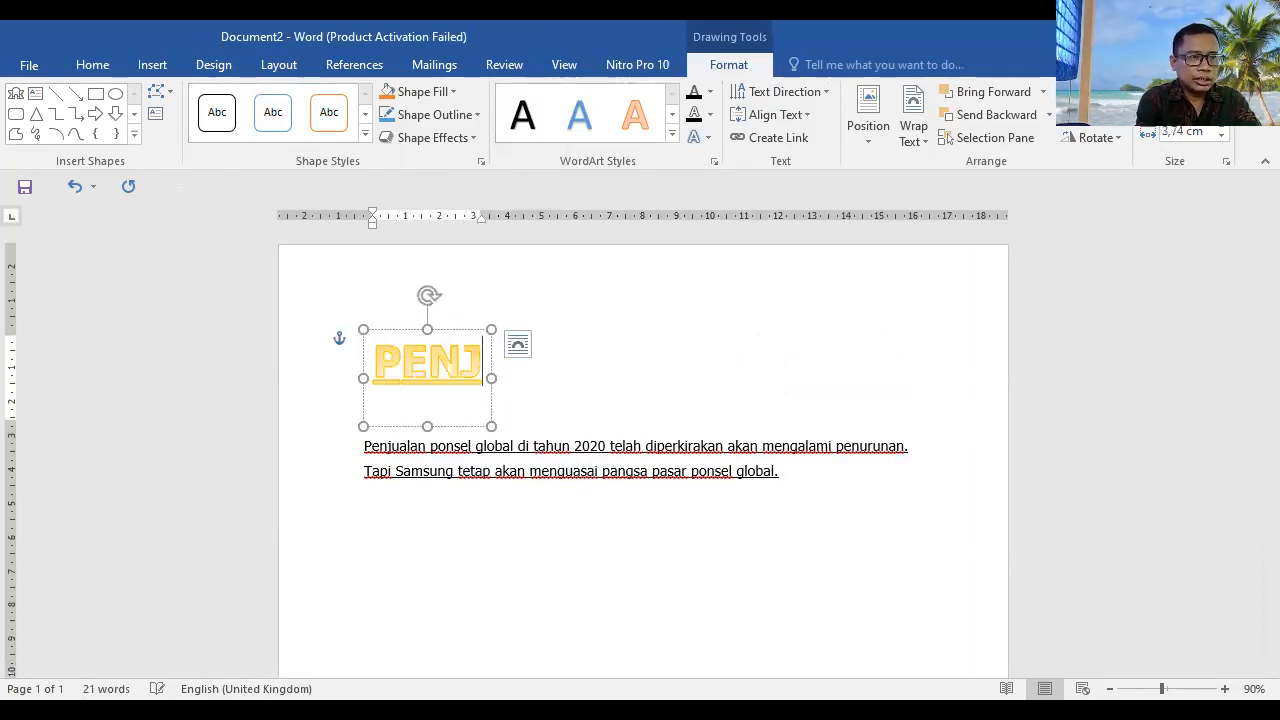
pyautogui.write('UALAN PO')
pyautogui.write('NSEL')
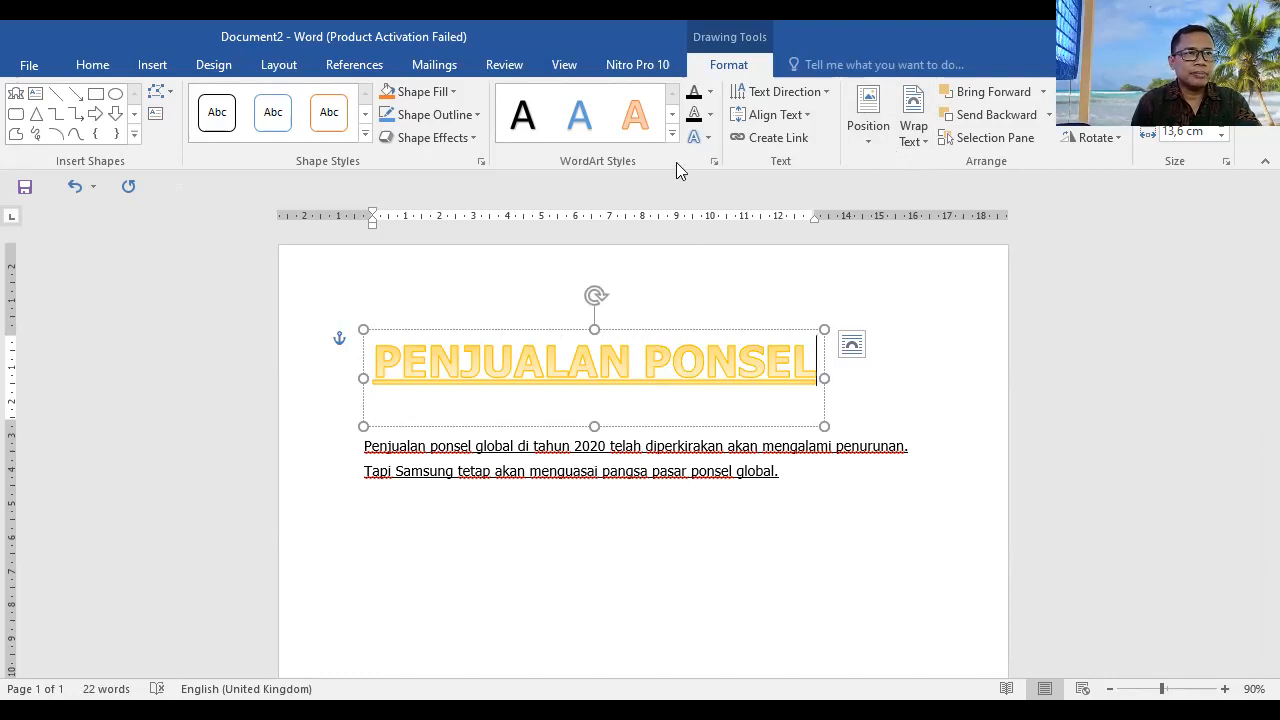
# Step: Apply the upward-arching Warp transform to the "PENJUALAN PONSEL" WordArt
pyautogui.click(710, 140)
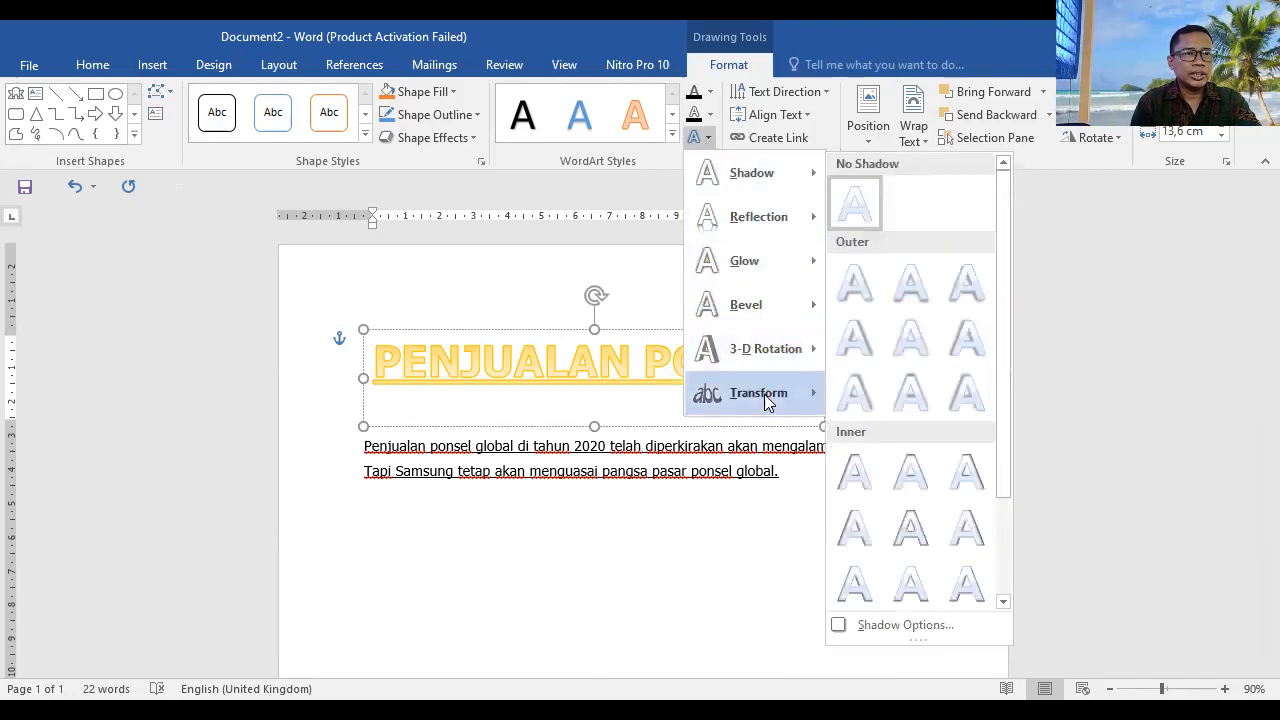
pyautogui.moveTo(770, 402)
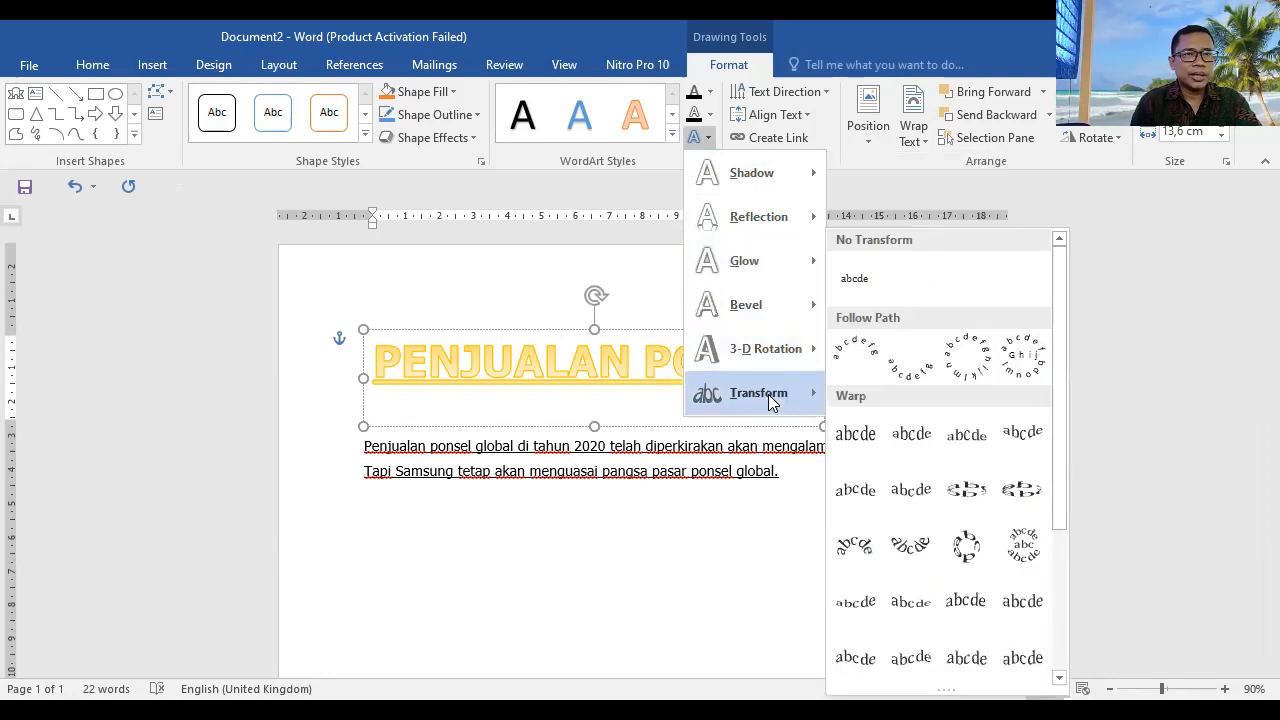
pyautogui.click(850, 550)
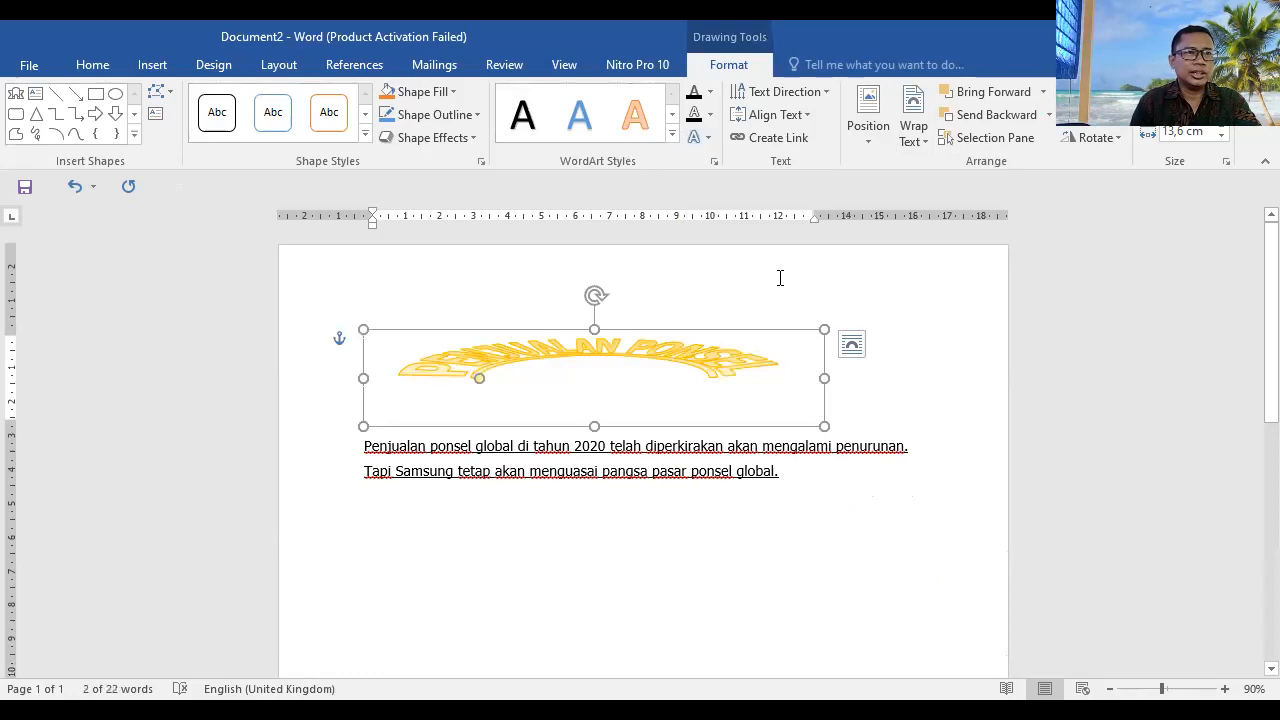
# Step: Change the "PENJUALAN PONSEL" WordArt to the downward-slanting Warp transform
pyautogui.click(708, 134)
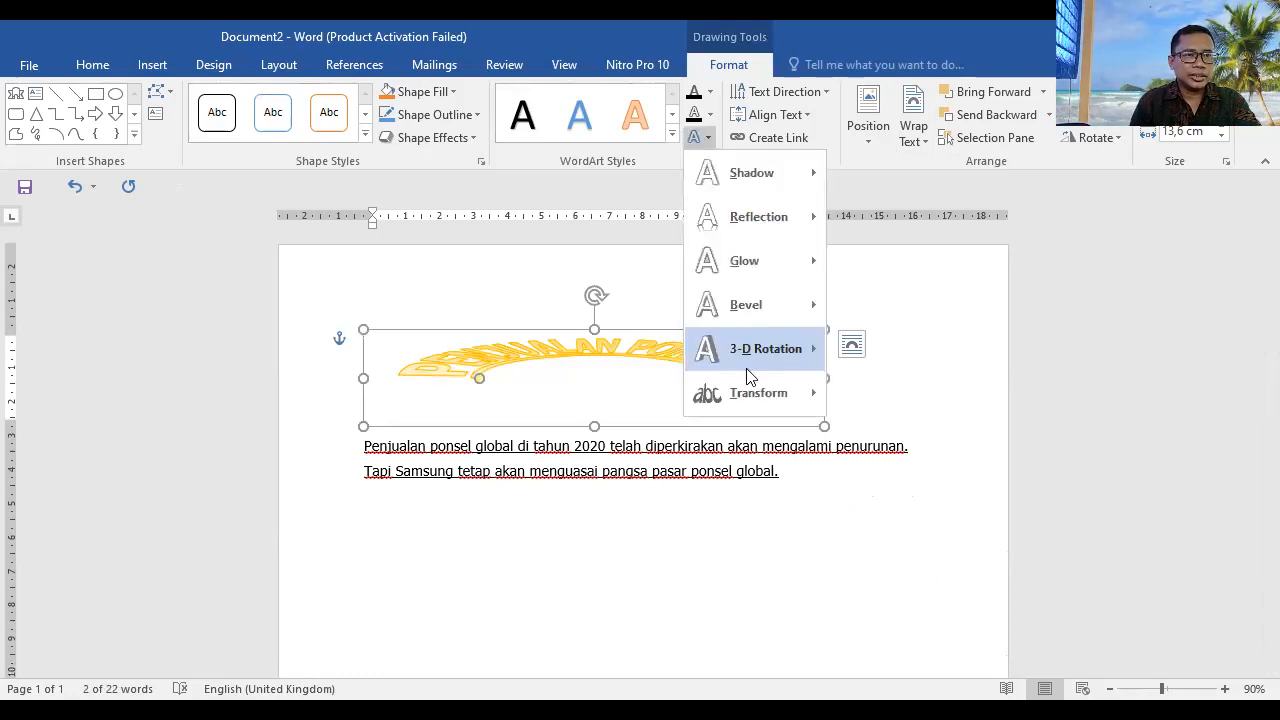
pyautogui.moveTo(758, 392)
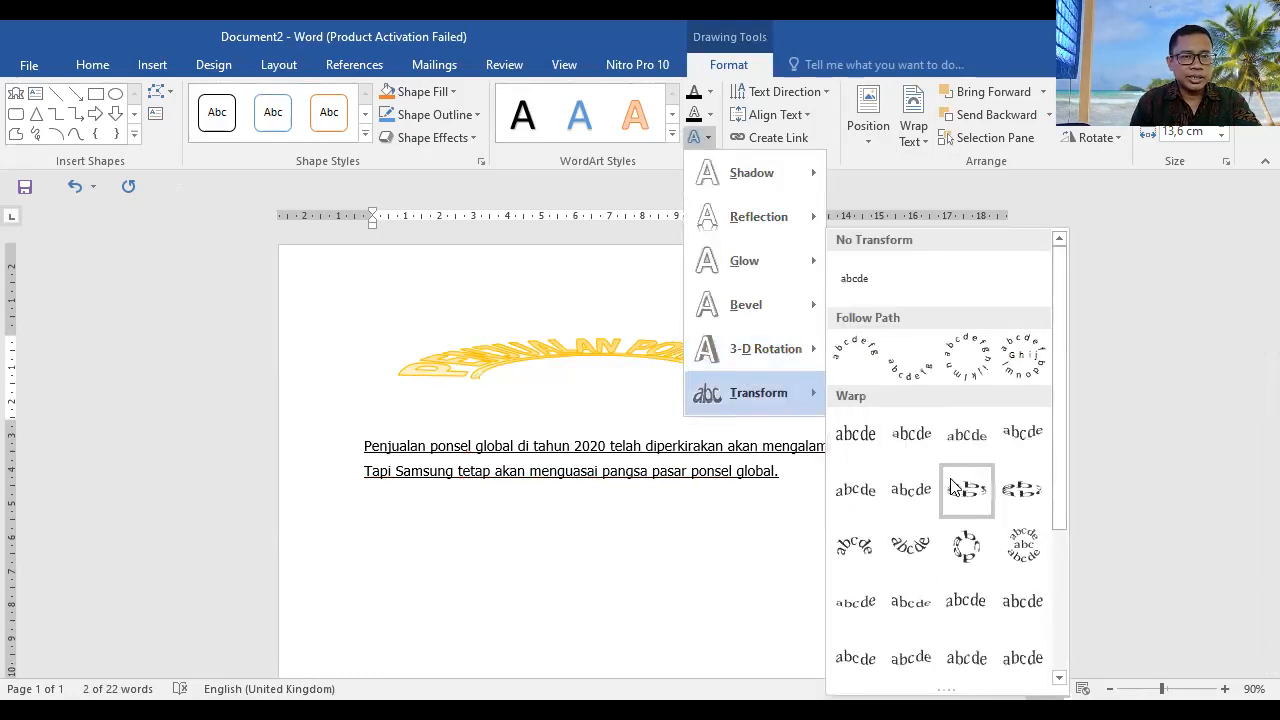
pyautogui.scroll(-3, 957, 490)
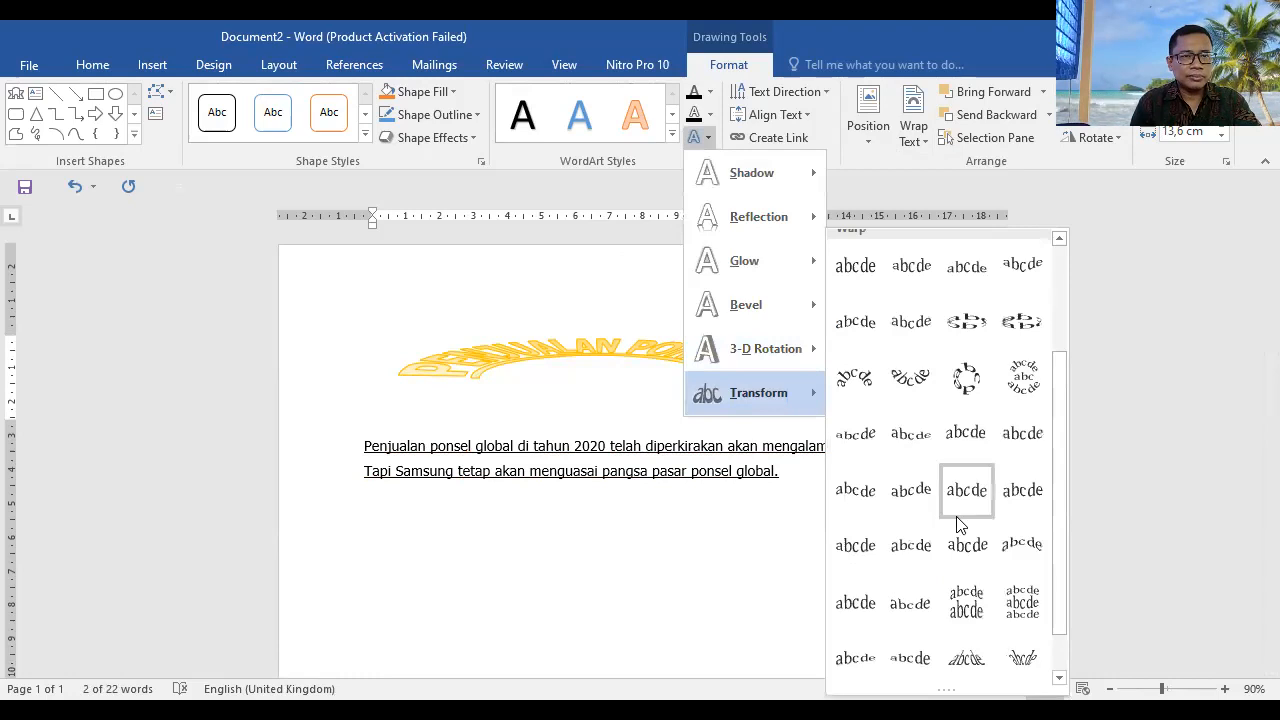
pyautogui.scroll(-1, 957, 523)
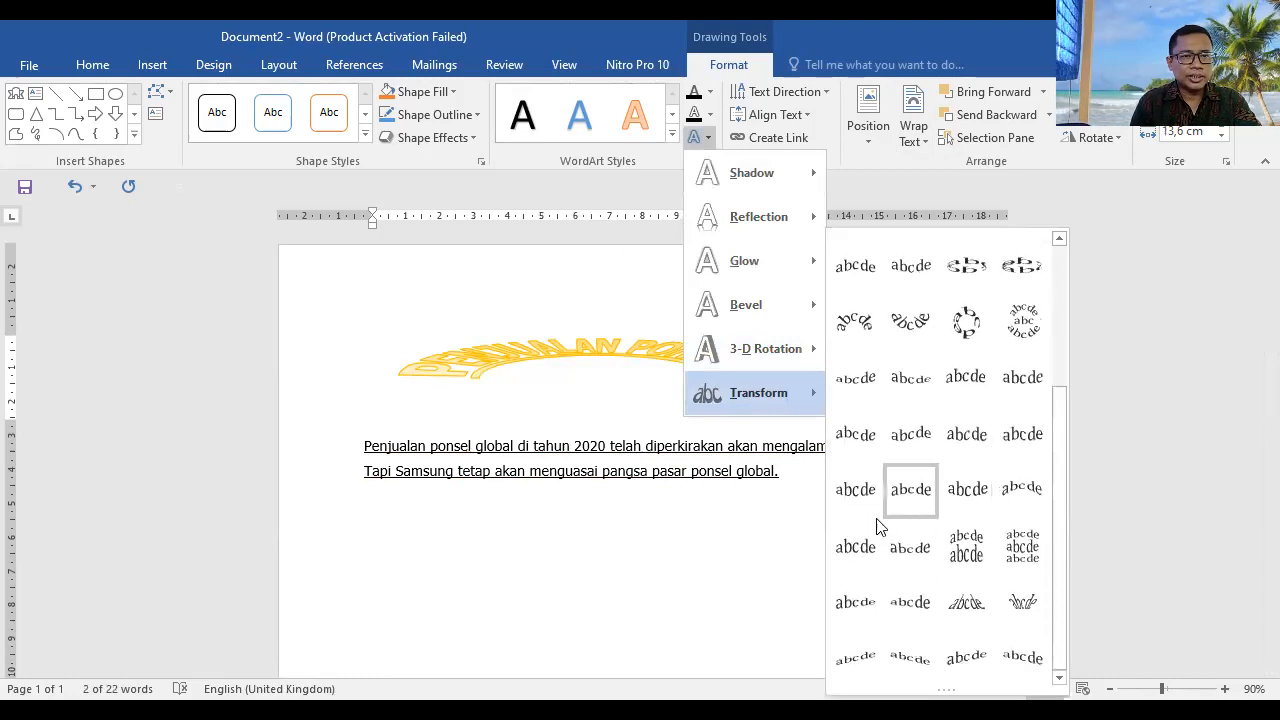
pyautogui.click(903, 672)
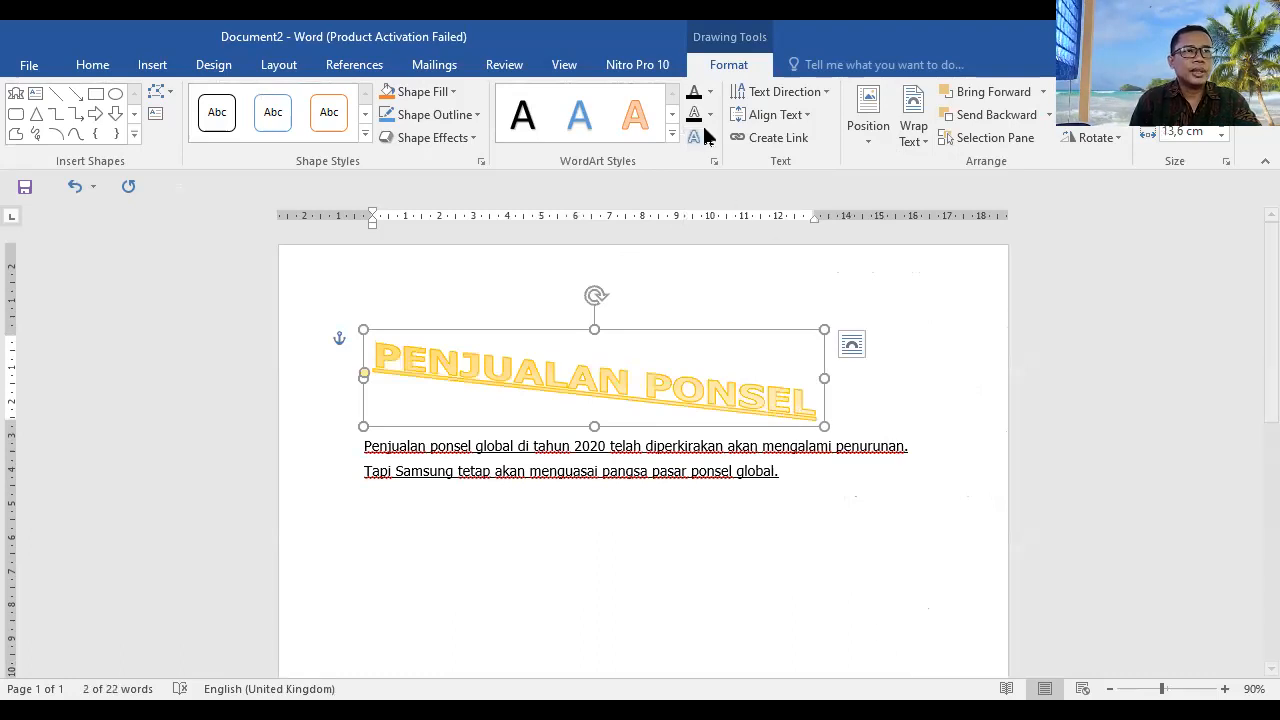
# Step: Apply the blue WordArt style with an offset shadow, third in the gallery's last row, to the "PENJUALAN PONSEL" title and deselect it
pyautogui.click(672, 137)
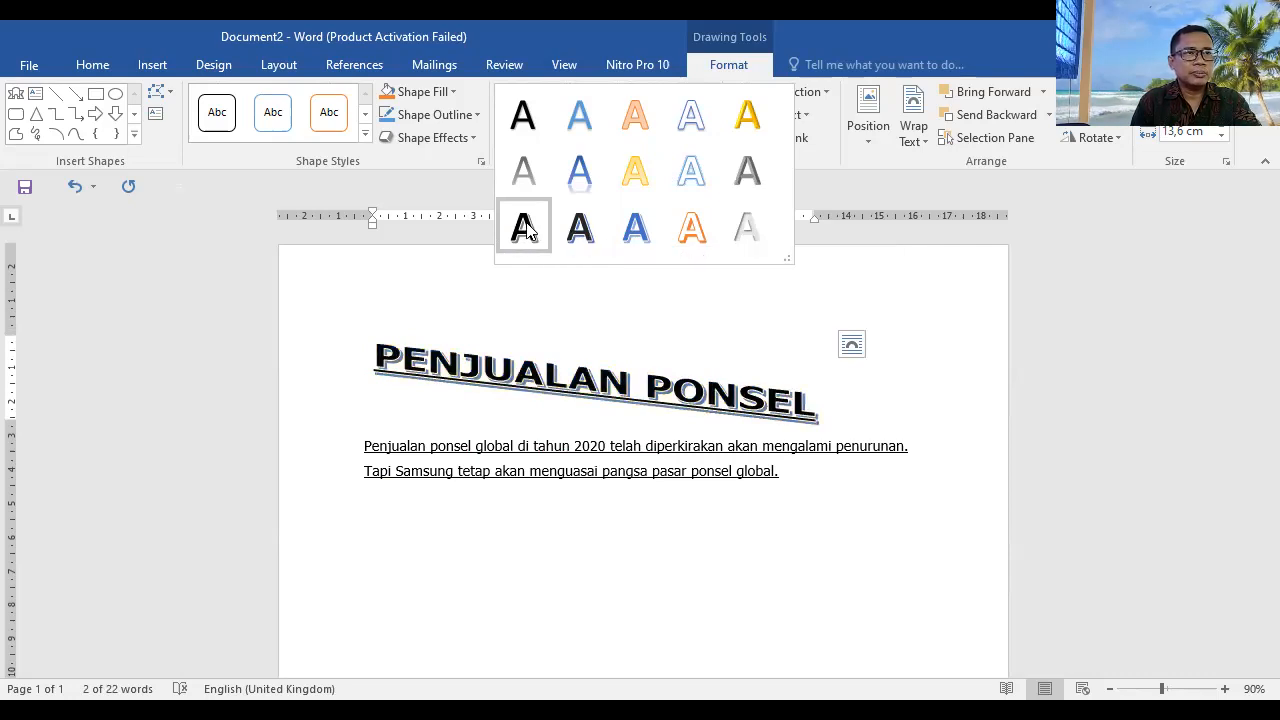
pyautogui.click(635, 230)
pyautogui.click(940, 320)
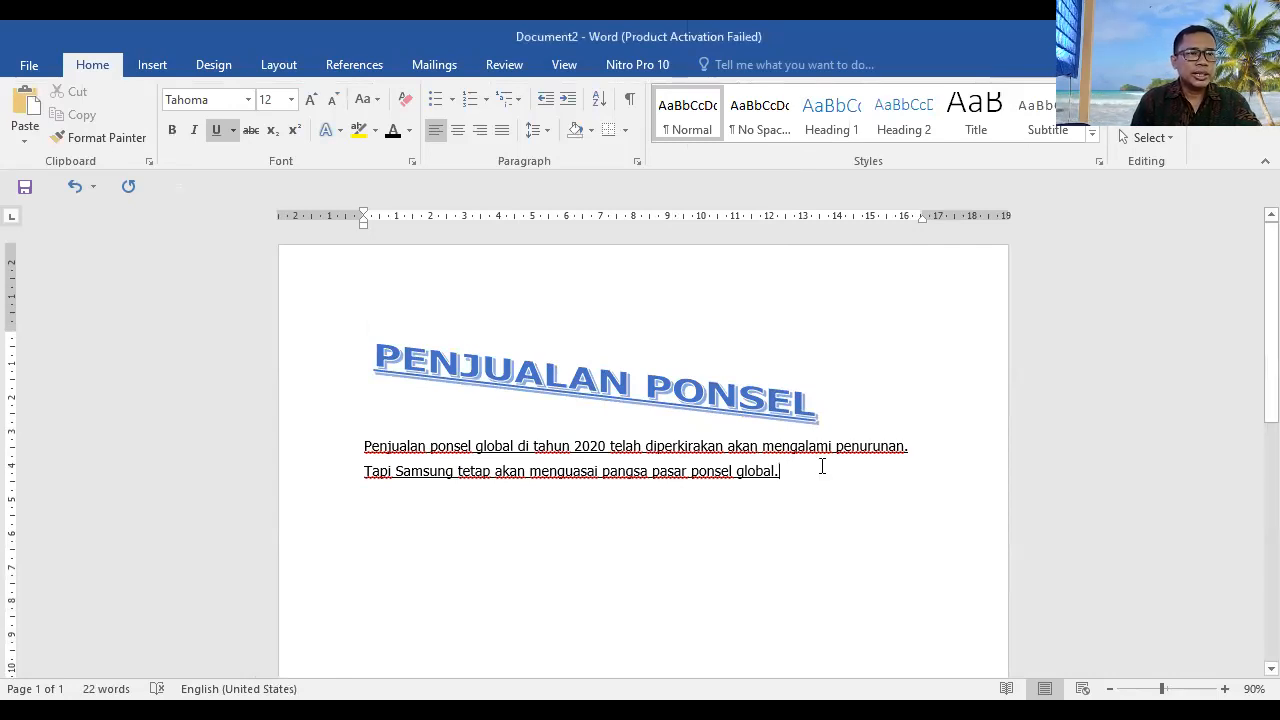
# Step: Add two blank lines after the phone sales paragraph and browse the available shapes for one to insert
pyautogui.press('Return')
pyautogui.press('Return')
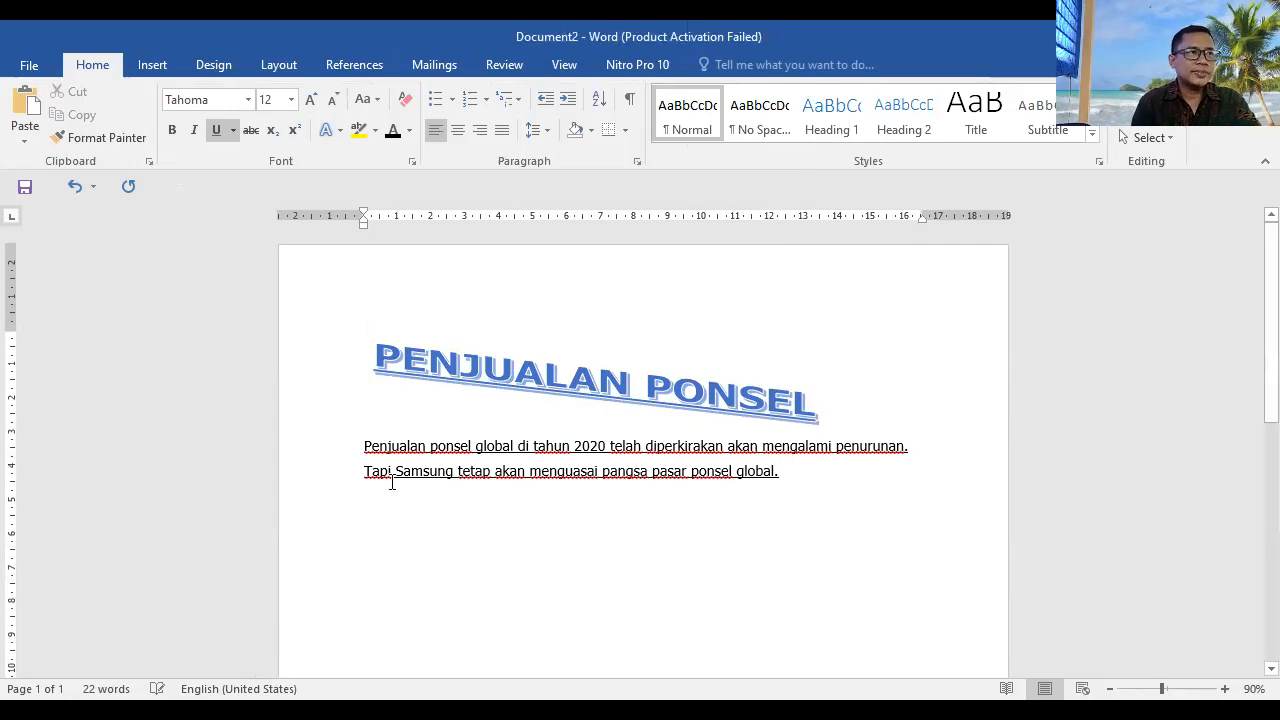
pyautogui.click(152, 66)
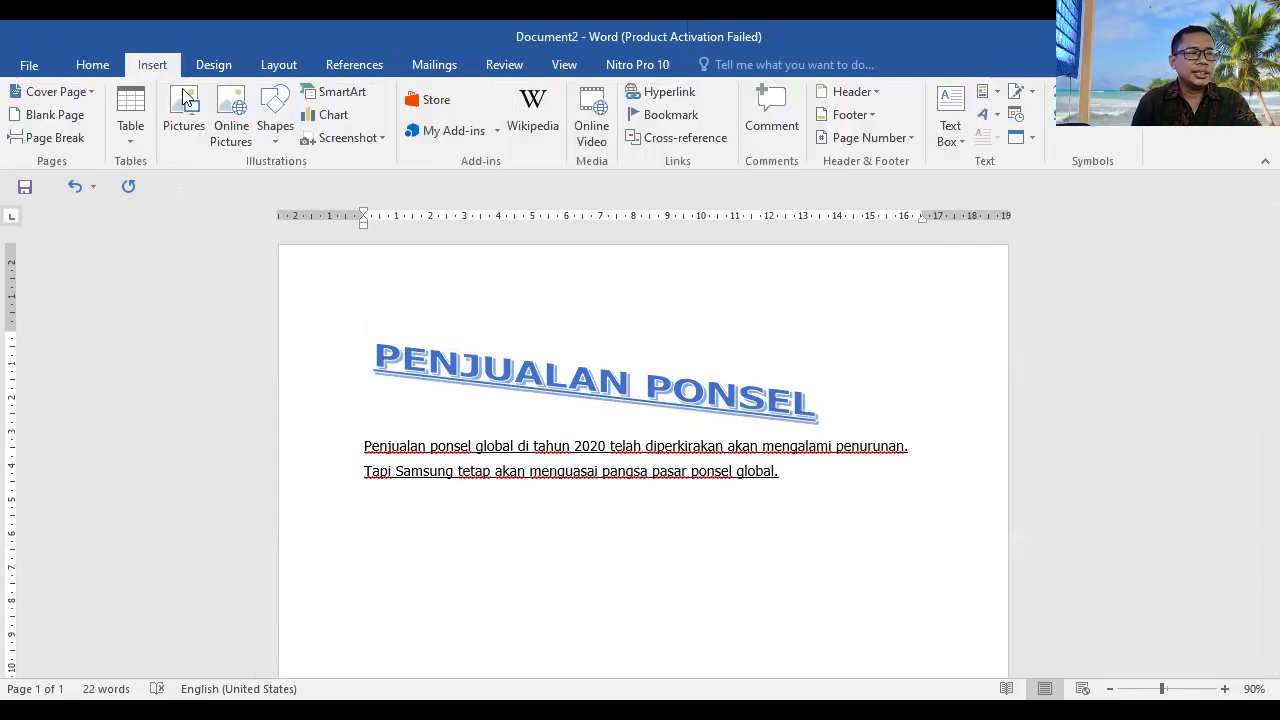
pyautogui.click(277, 143)
pyautogui.scroll(-1, 375, 435)
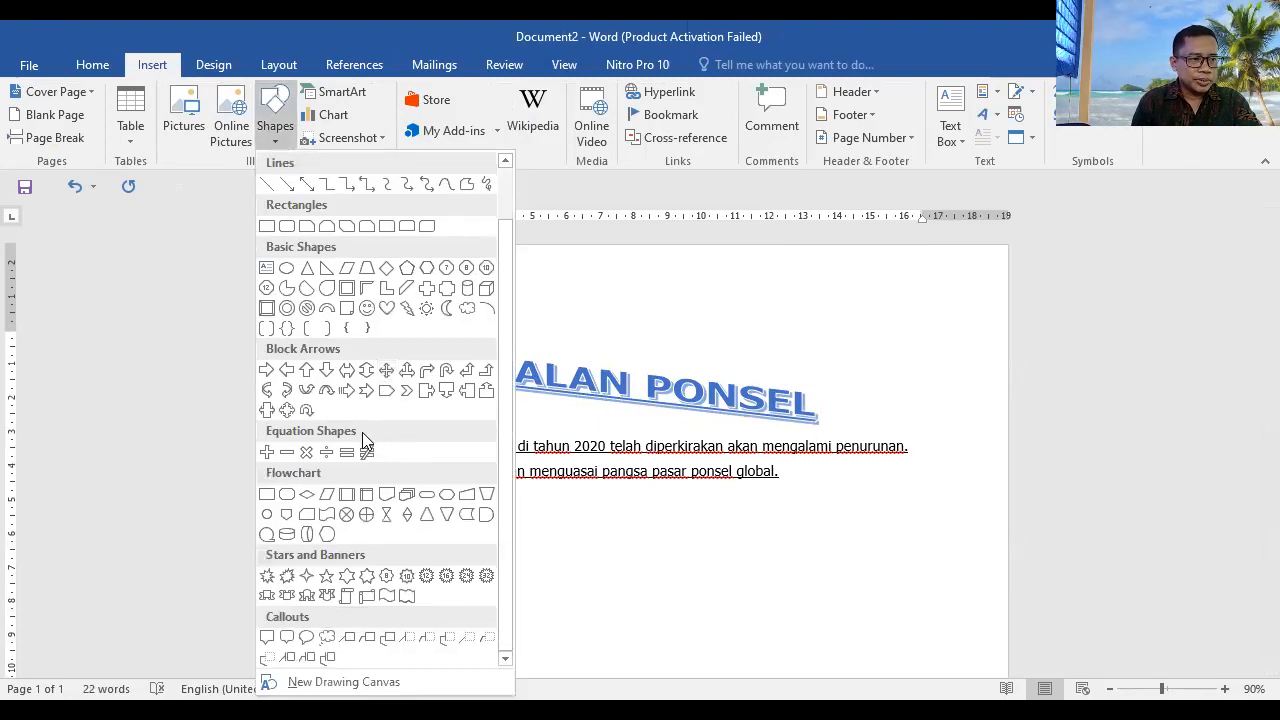